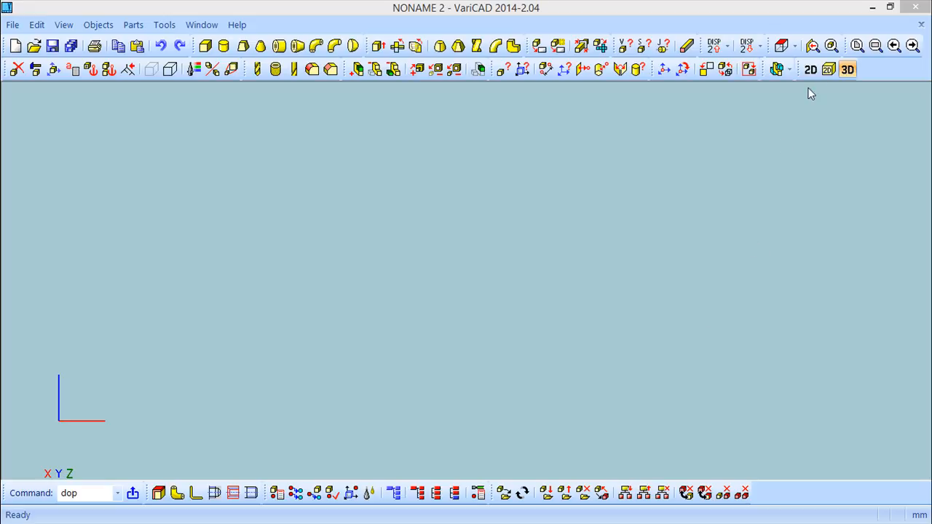
Draw a horizontal rectangle about 55 mm high in the 2D drawing area
click(811, 70)
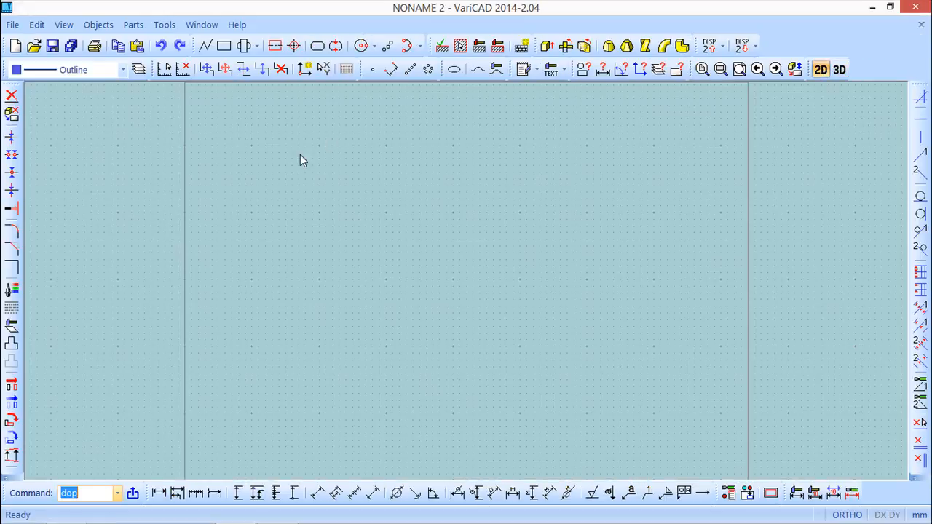
click(224, 45)
click(289, 254)
click(464, 328)
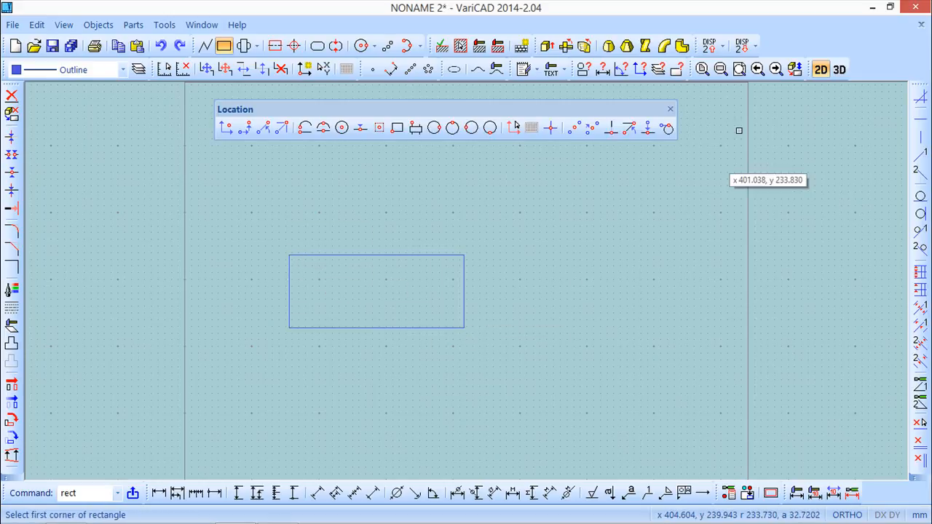
click(670, 110)
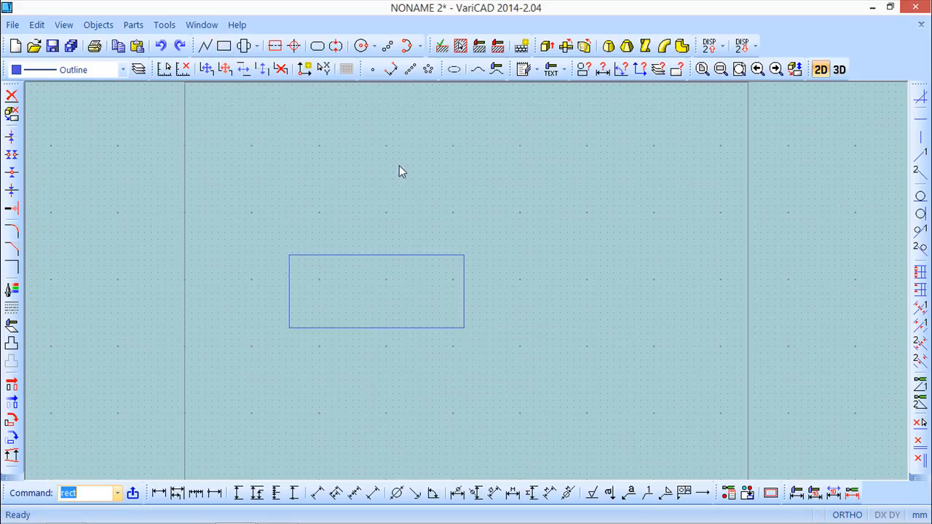
Fillet the rectangle's upper-right corner with a 20 mm radius, trimming both lines
click(12, 232)
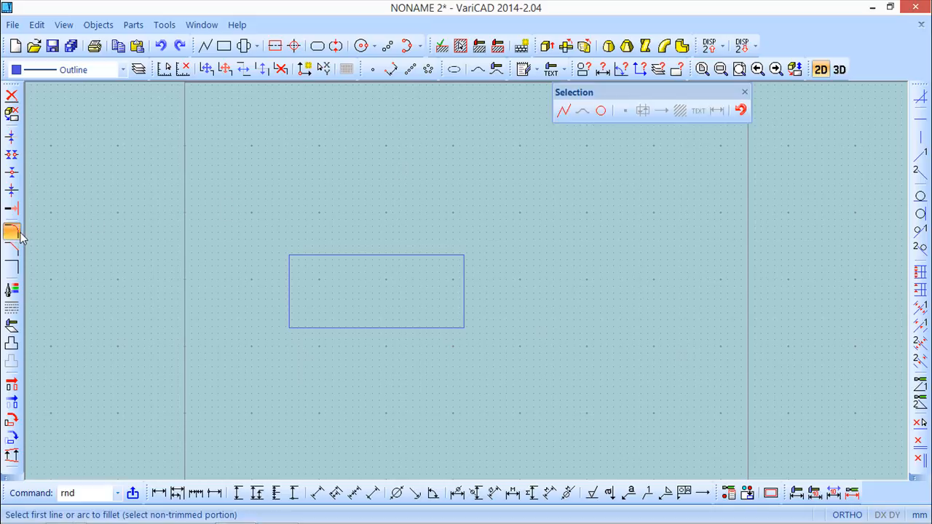
click(453, 269)
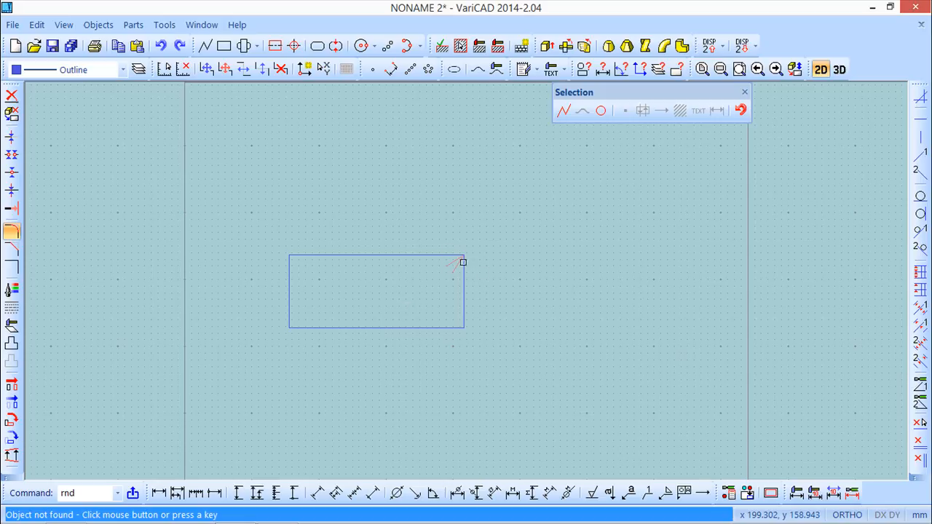
click(525, 287)
click(454, 255)
click(464, 267)
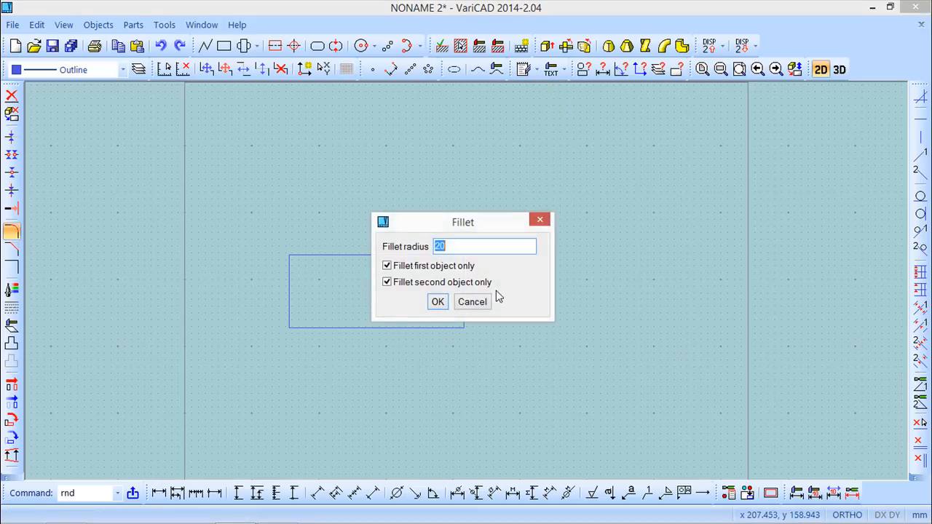
click(437, 302)
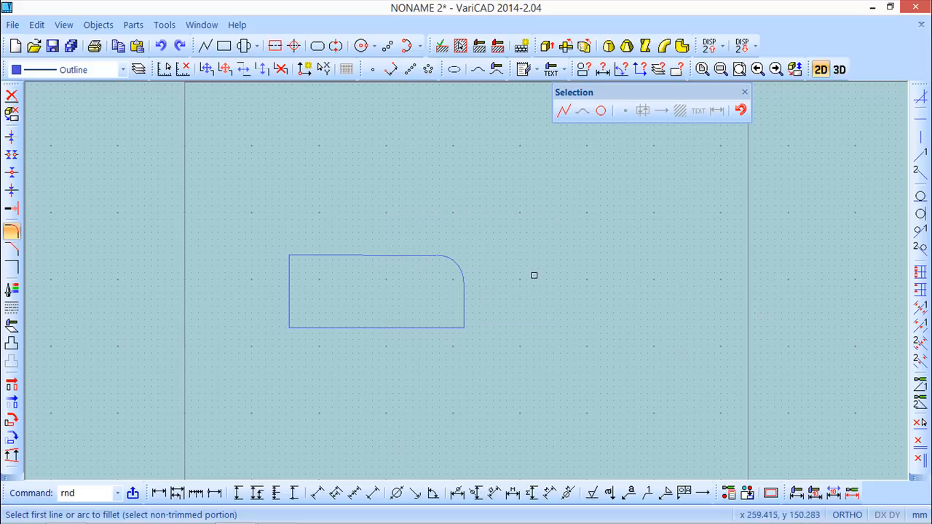
click(745, 91)
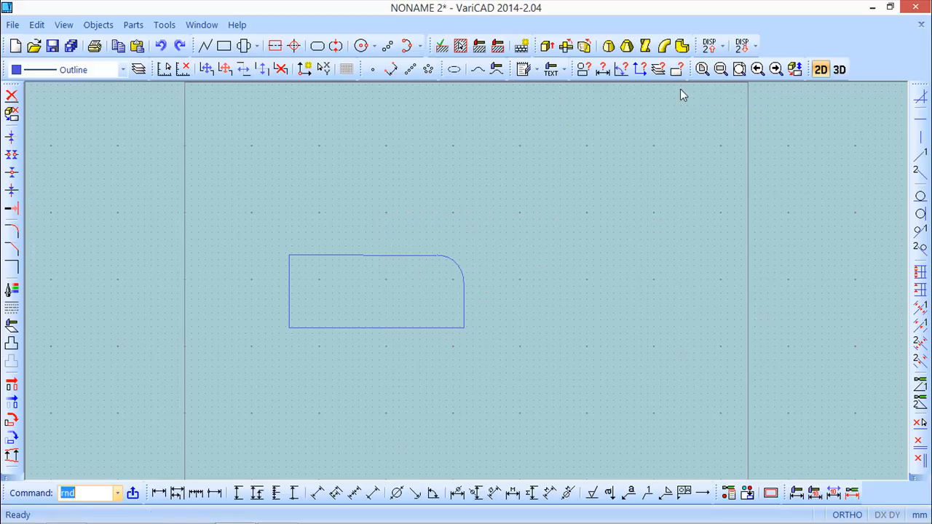
Extrude the filleted profile 30 mm with its lower-left corner as insertion point, and accept the solid's default 3D location
click(549, 47)
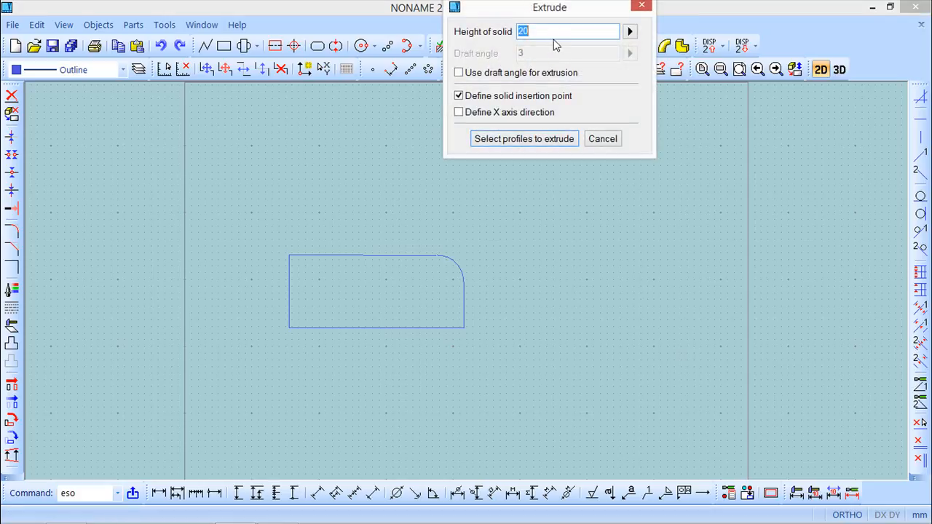
text(30)
click(531, 139)
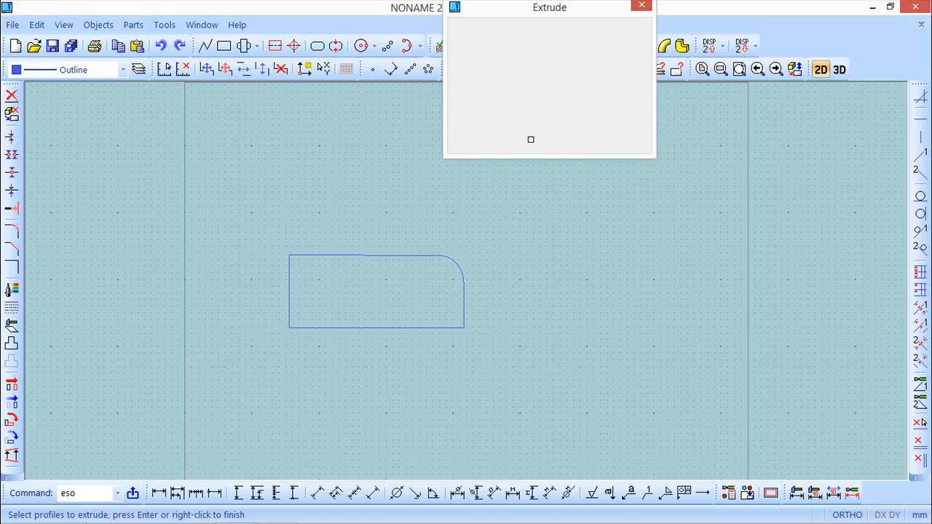
click(465, 297)
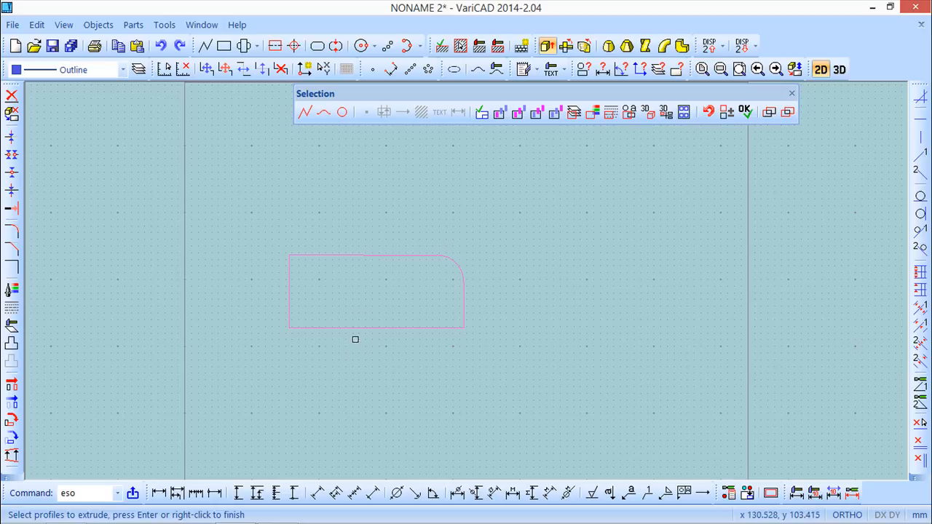
right_click(382, 298)
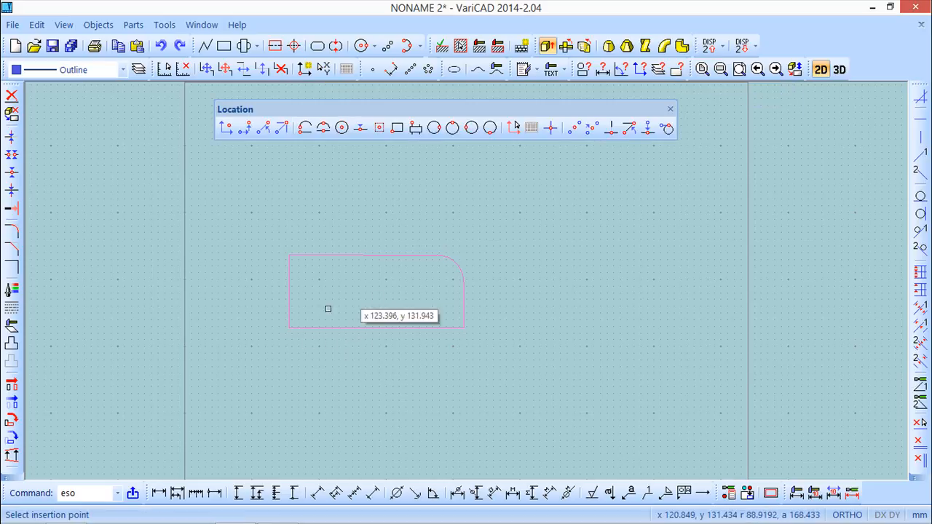
click(292, 327)
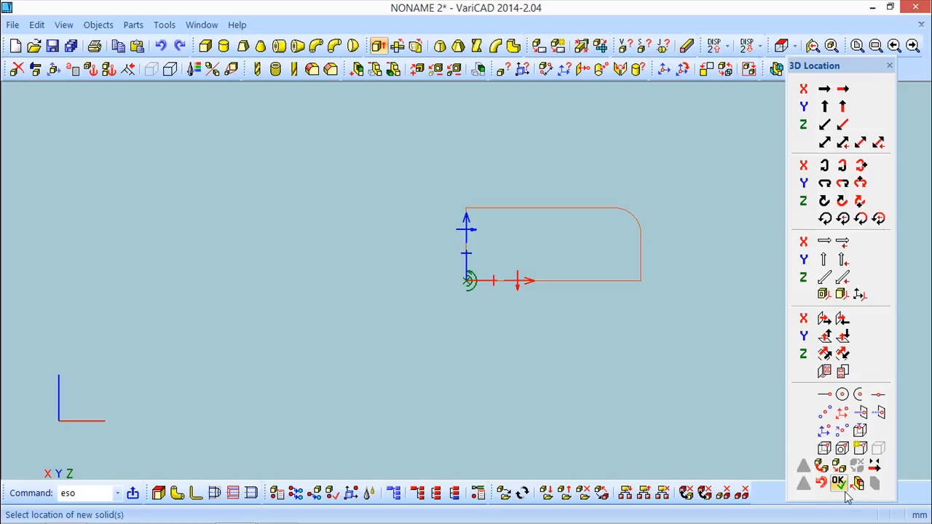
click(840, 484)
Open the extruded block's 2D profile for shape editing and start defining its constraints
middle_drag(501, 342, 338, 278)
scroll(338, 283, up, 2)
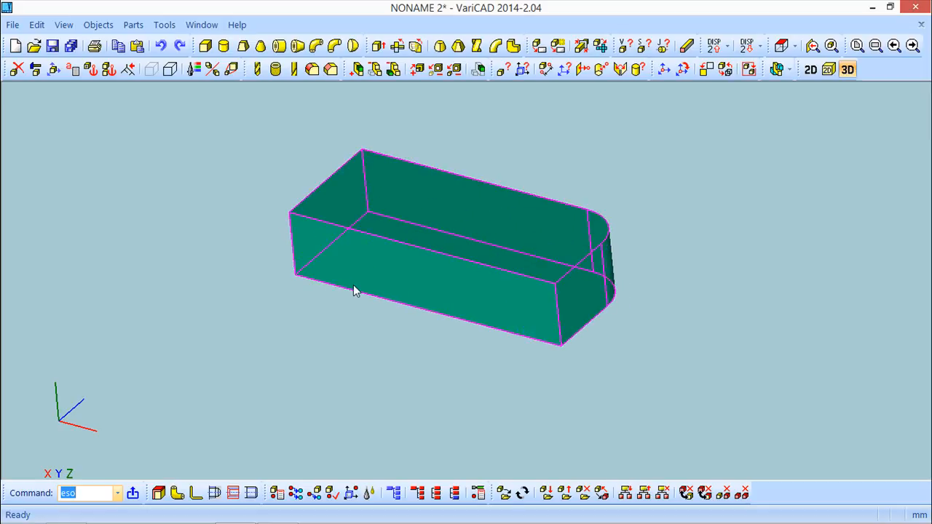
middle_drag(416, 315, 444, 376)
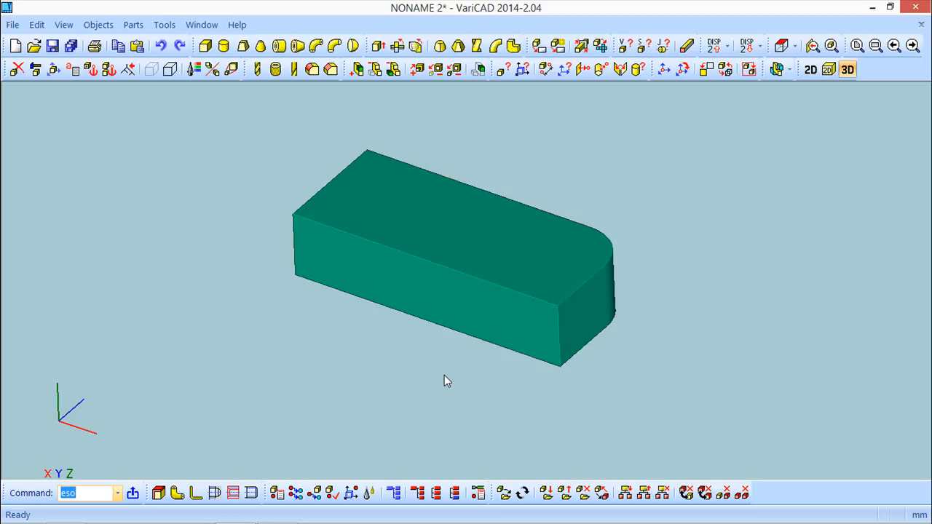
middle_drag(666, 234, 685, 235)
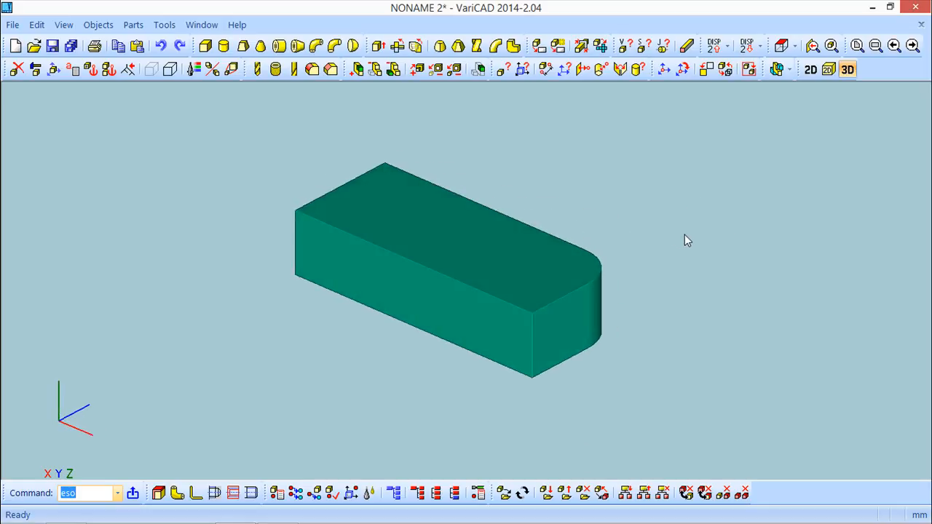
click(36, 70)
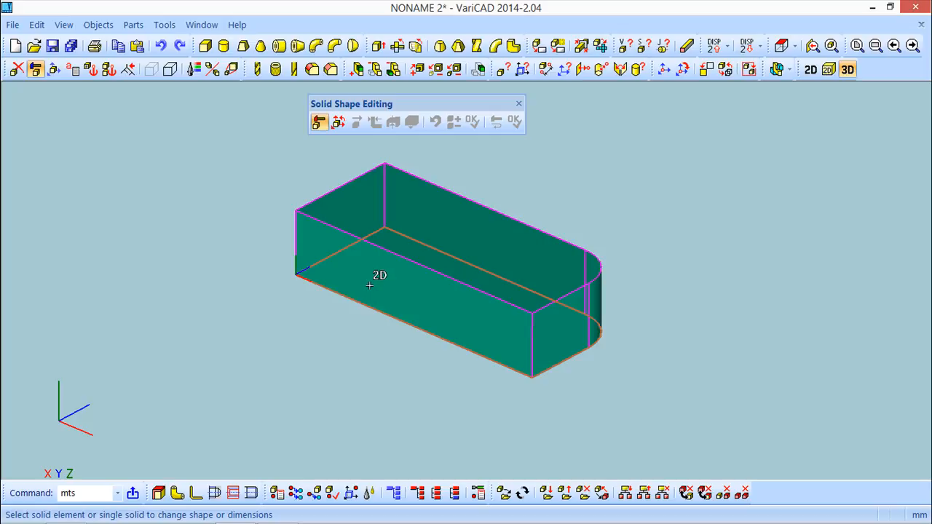
click(369, 286)
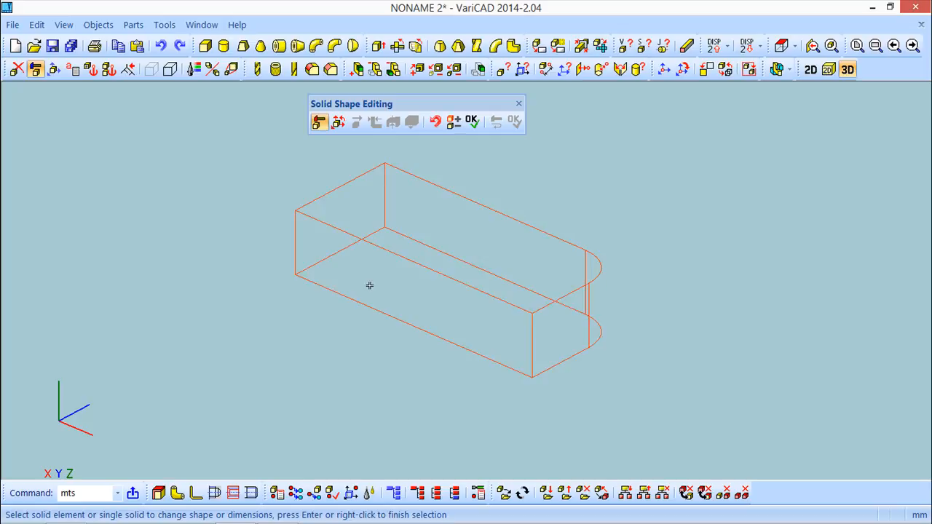
click(471, 120)
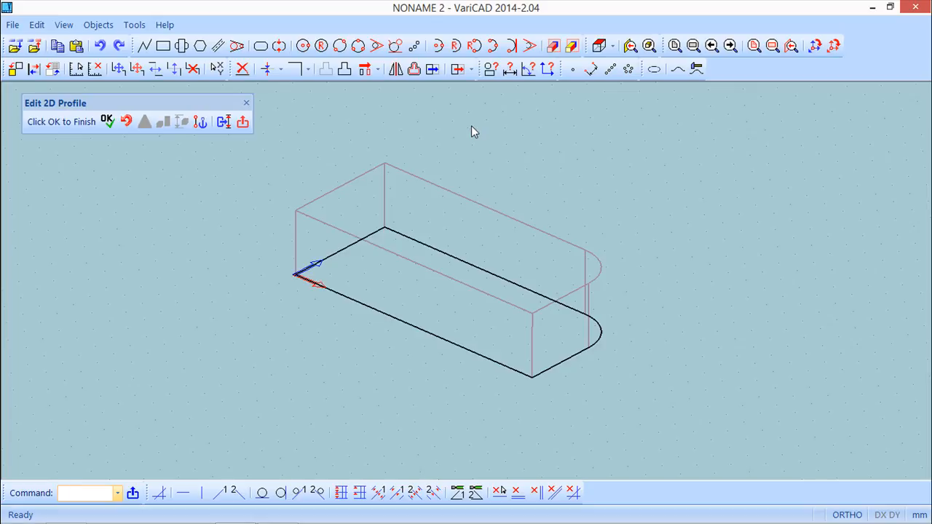
click(553, 44)
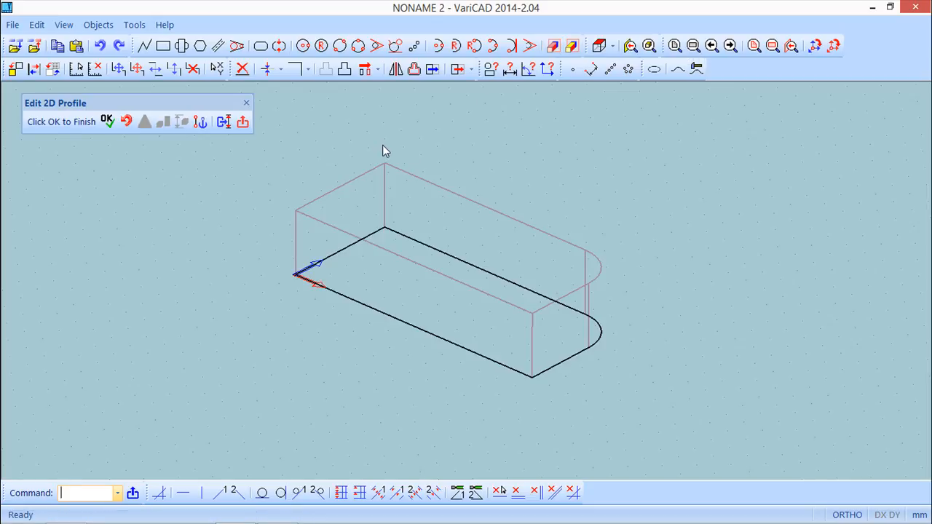
click(201, 123)
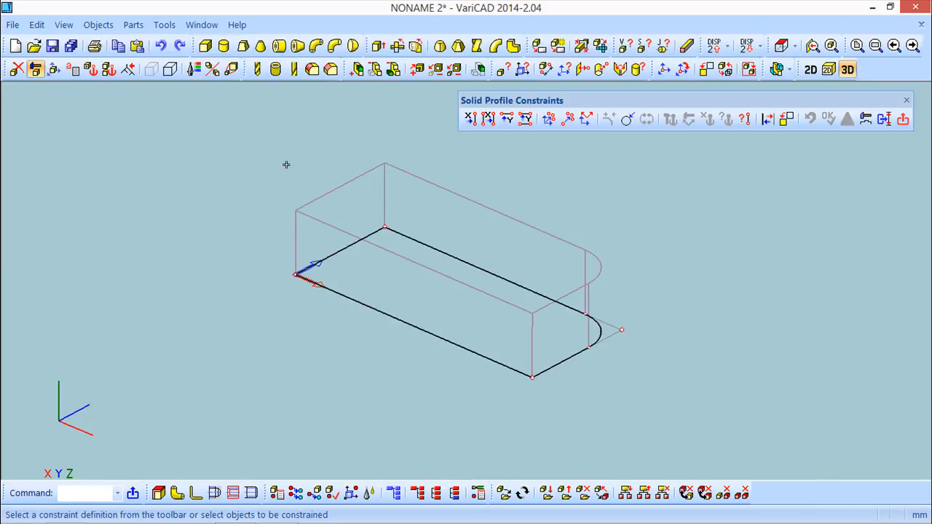
Constrain the profile's back-left vertex in X to the coordinate center at a distance of 10 mm along the X axis arrow
drag(714, 100, 701, 94)
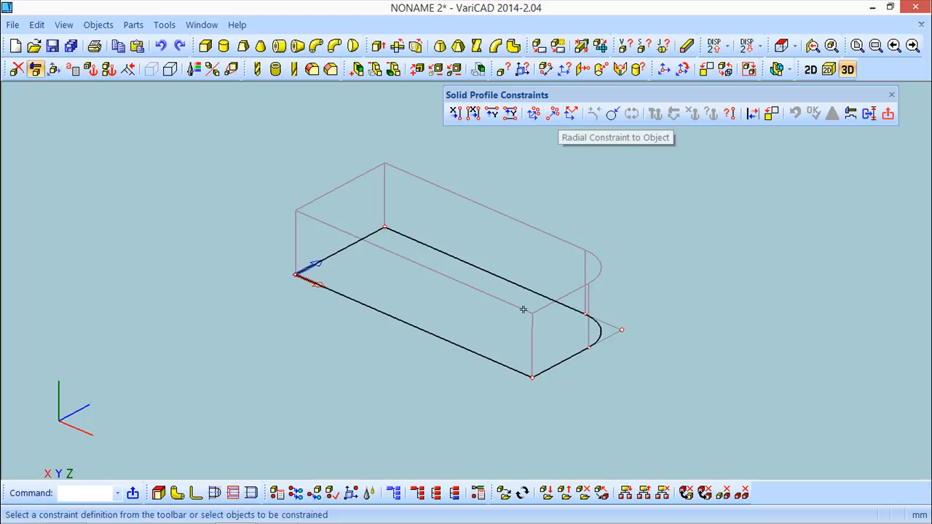
middle_drag(526, 454, 629, 390)
middle_drag(415, 356, 206, 329)
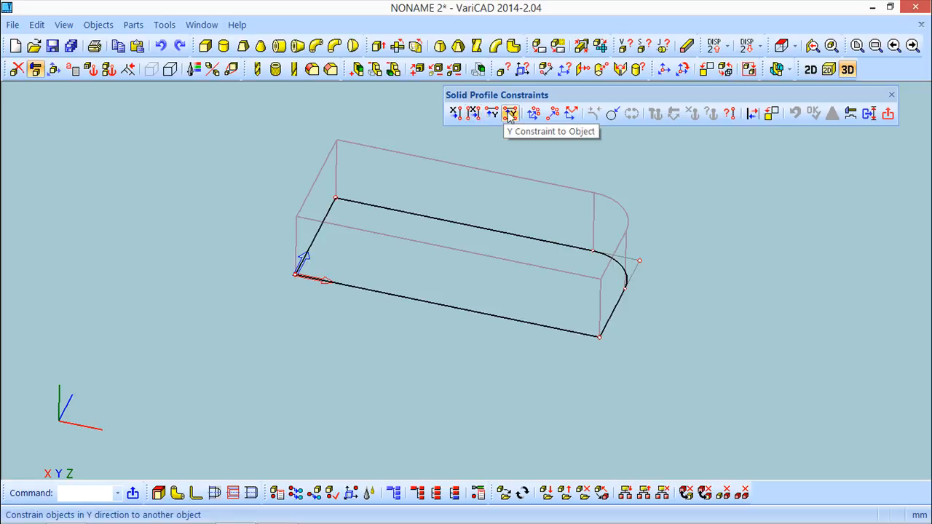
click(453, 113)
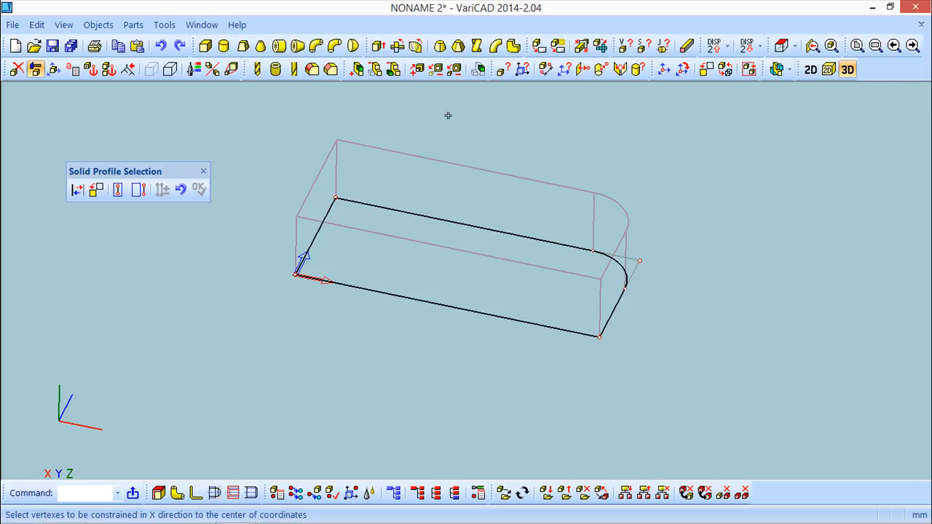
click(337, 195)
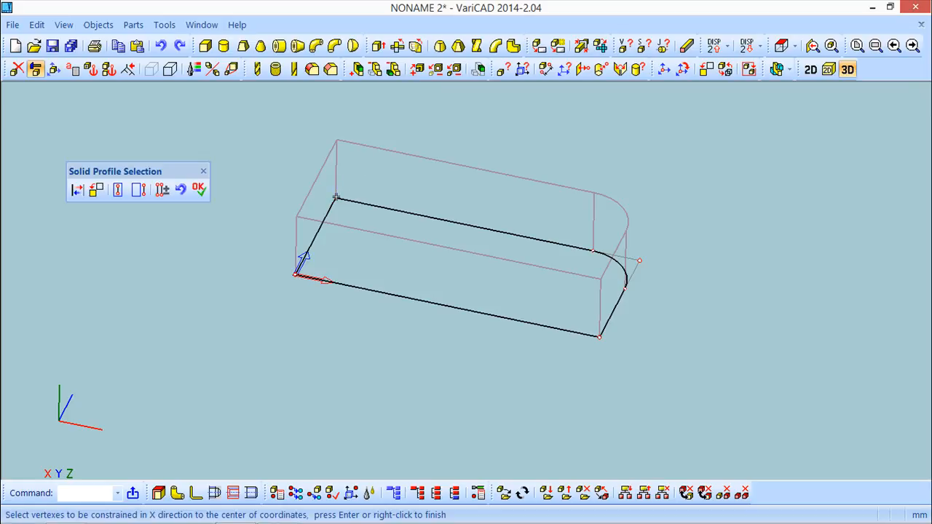
click(199, 189)
drag(514, 145, 704, 108)
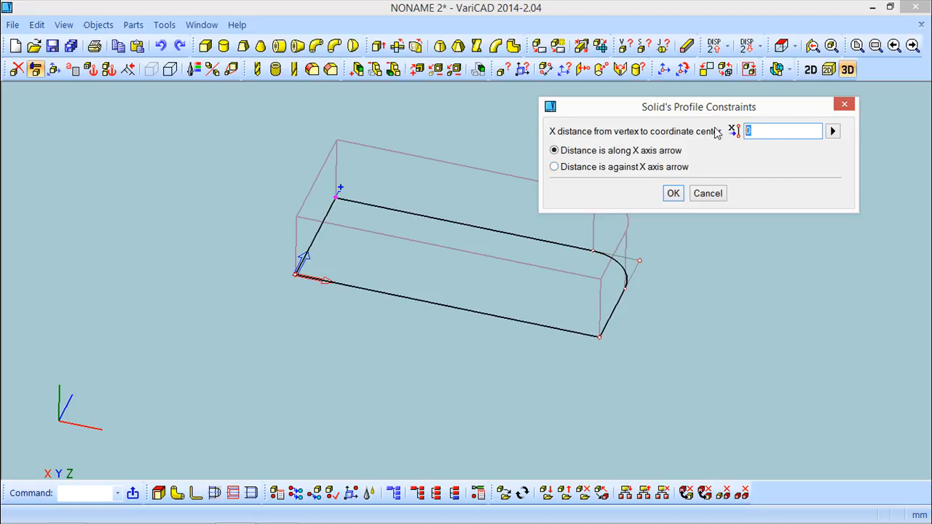
text(10)
click(674, 194)
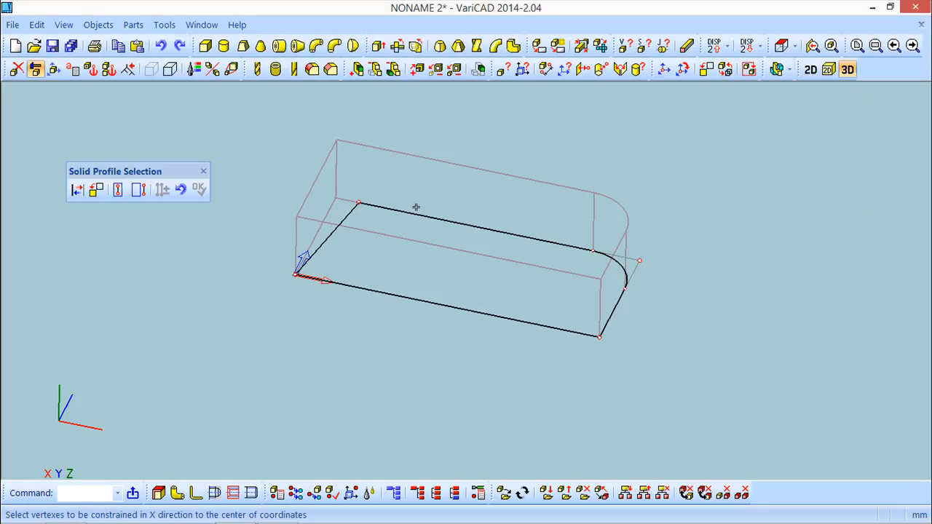
click(359, 204)
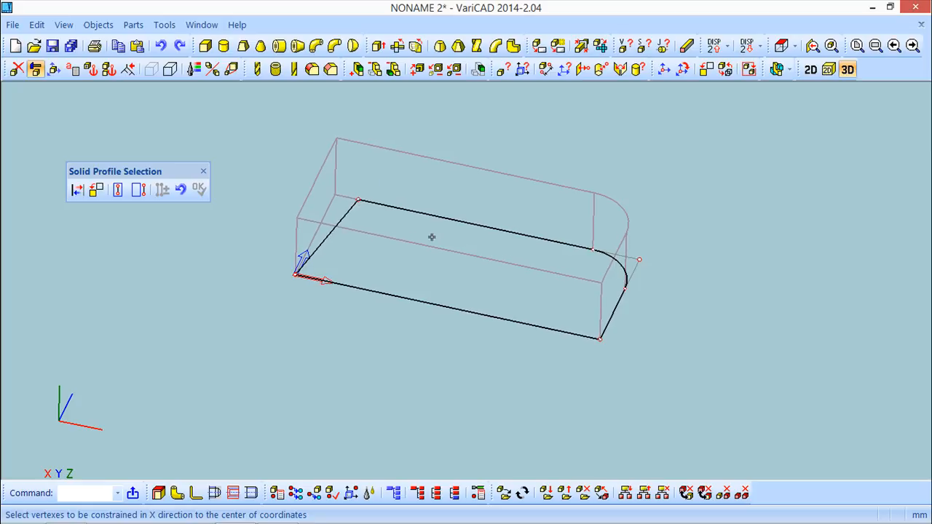
click(203, 172)
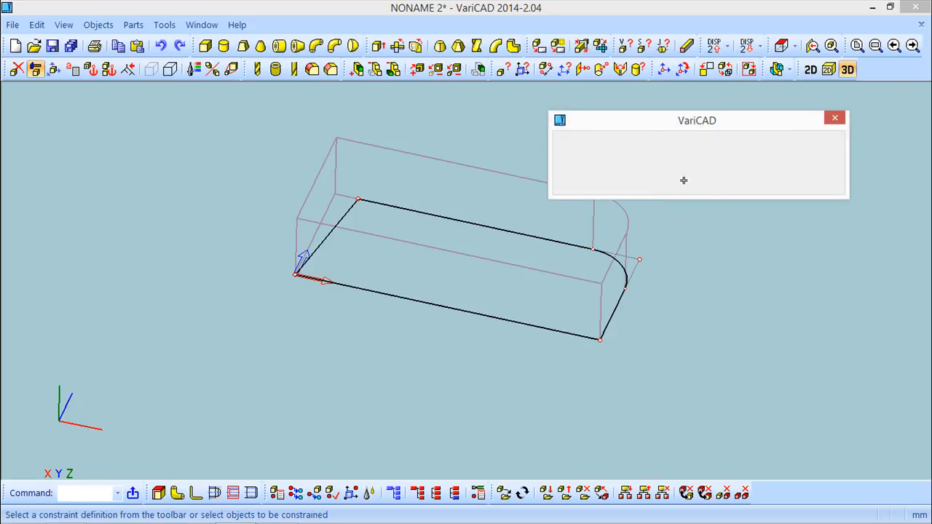
click(688, 180)
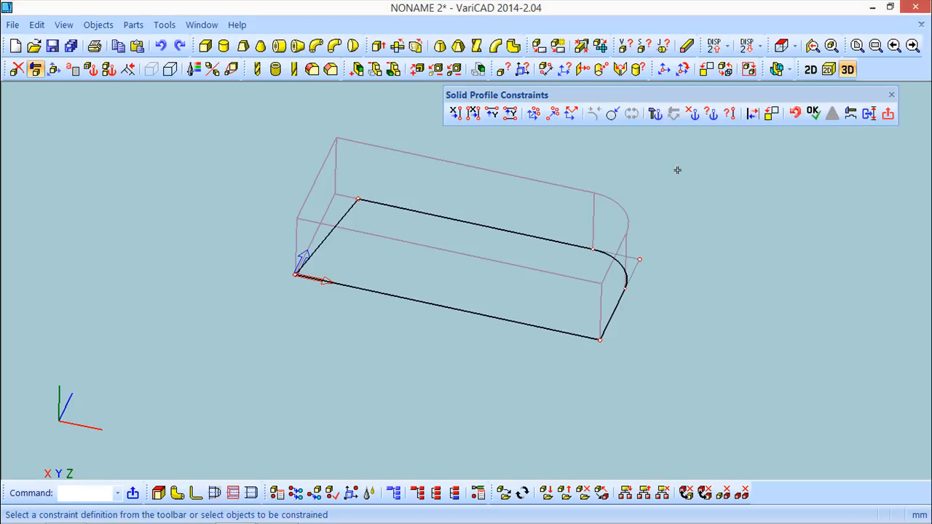
Constrain the profile's back-right corner vertex in Y to the front-right vertex at 60 mm along the Y axis arrow
click(511, 114)
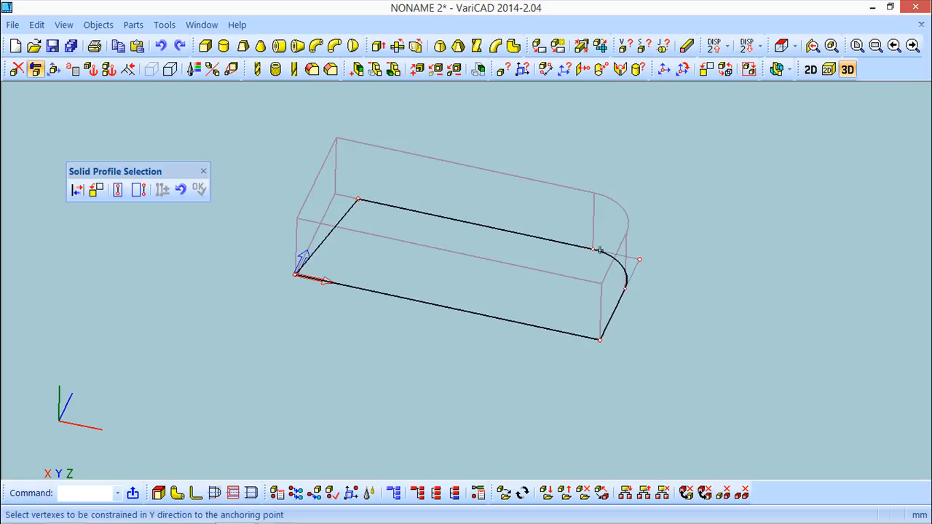
click(639, 259)
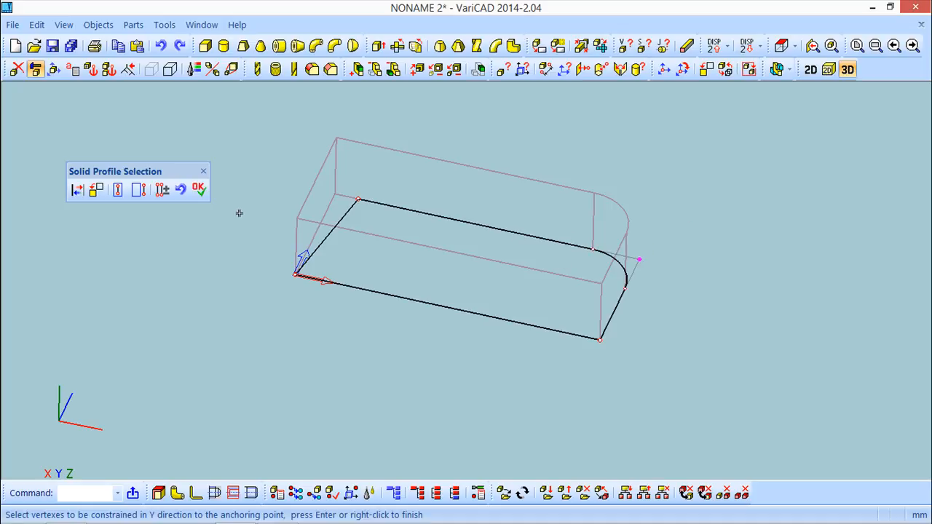
click(199, 189)
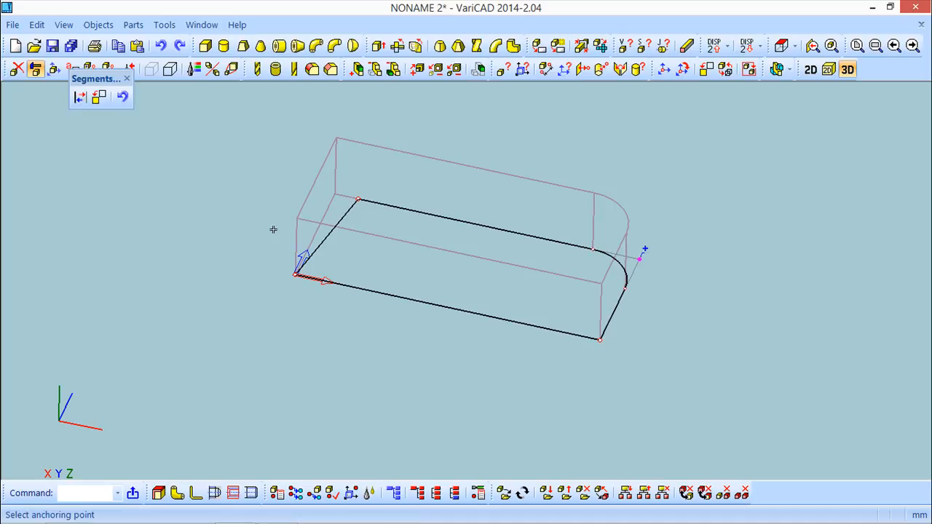
click(598, 342)
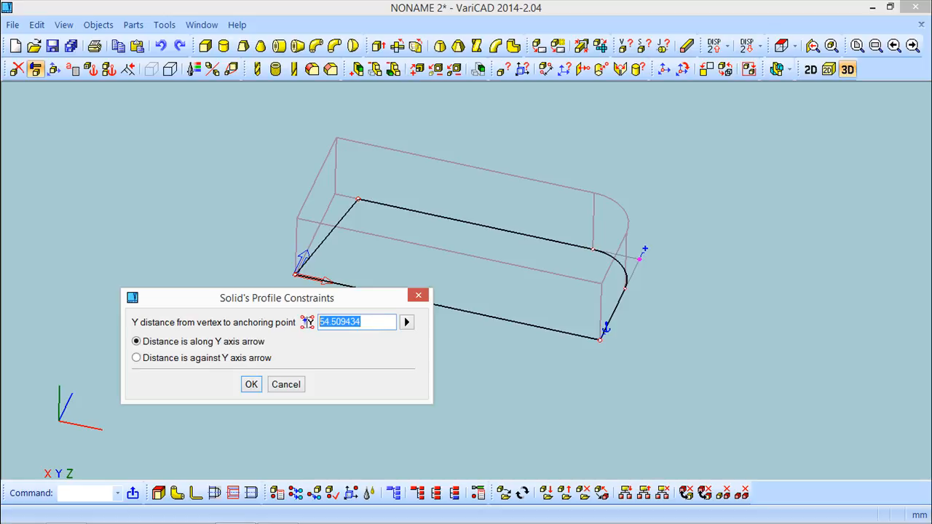
text(60)
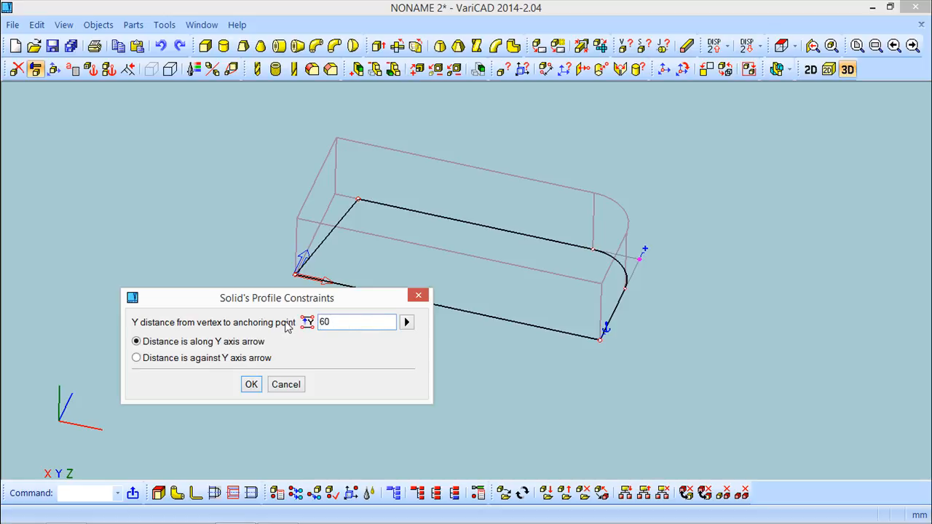
click(252, 385)
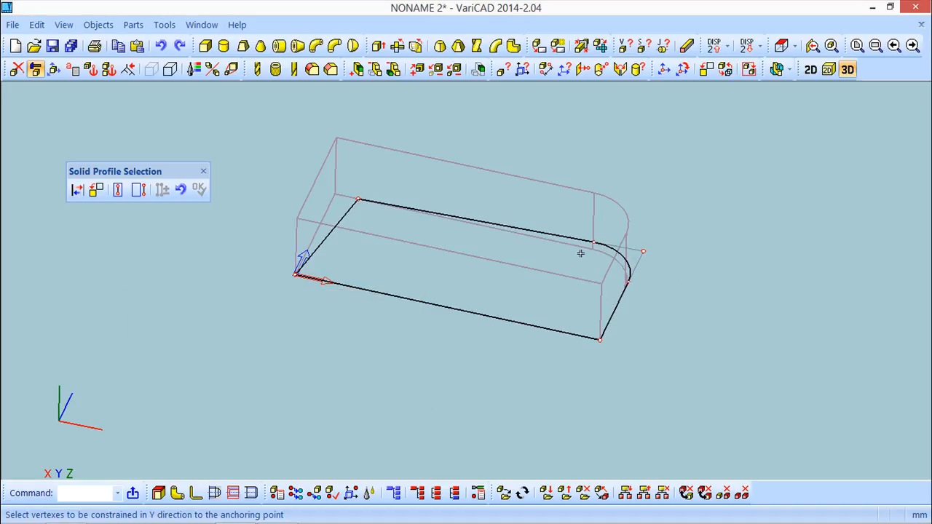
click(184, 193)
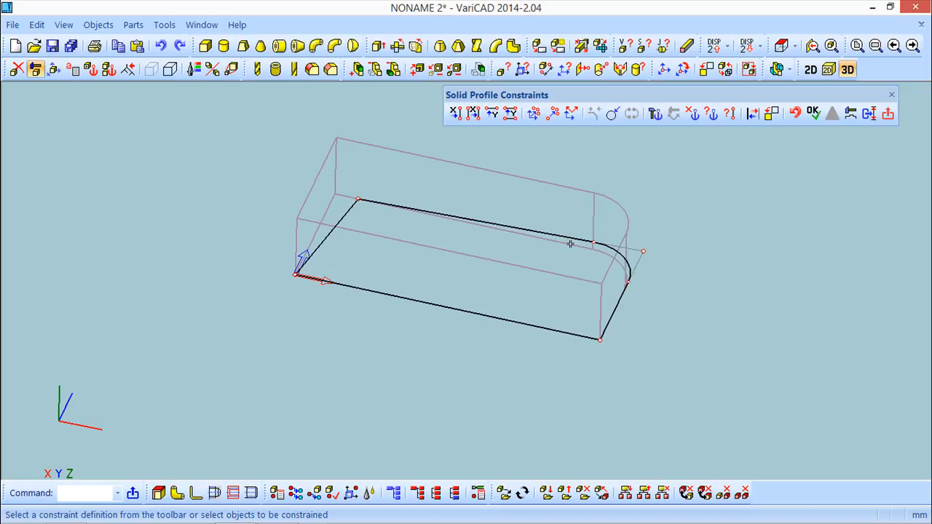
Set the radius of the fillet at the profile's back-right corner to 15 mm
mouse_move(441, 284)
middle_down()
mouse_move(462, 294)
mouse_move(477, 327)
mouse_move(510, 331)
mouse_move(440, 310)
mouse_move(488, 300)
mouse_move(461, 287)
mouse_move(471, 294)
middle_up()
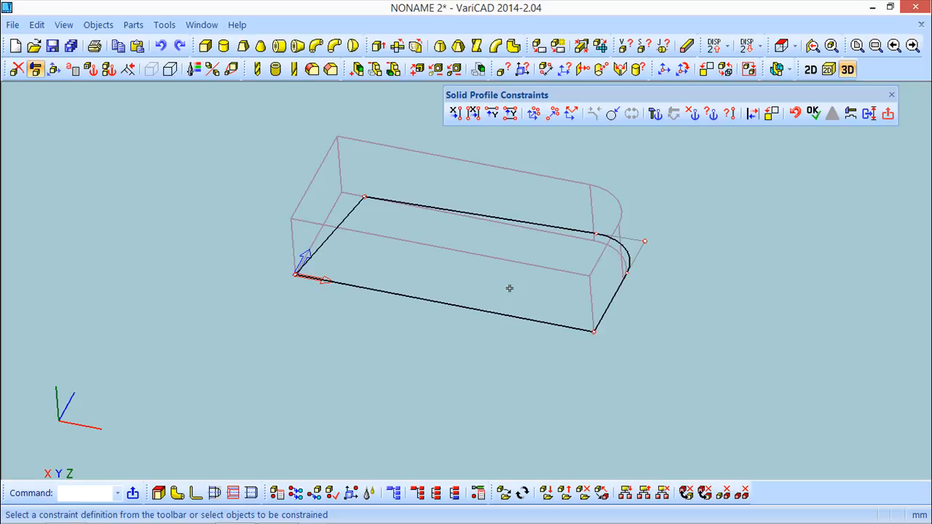
middle_drag(501, 281, 503, 313)
middle_drag(552, 253, 485, 277)
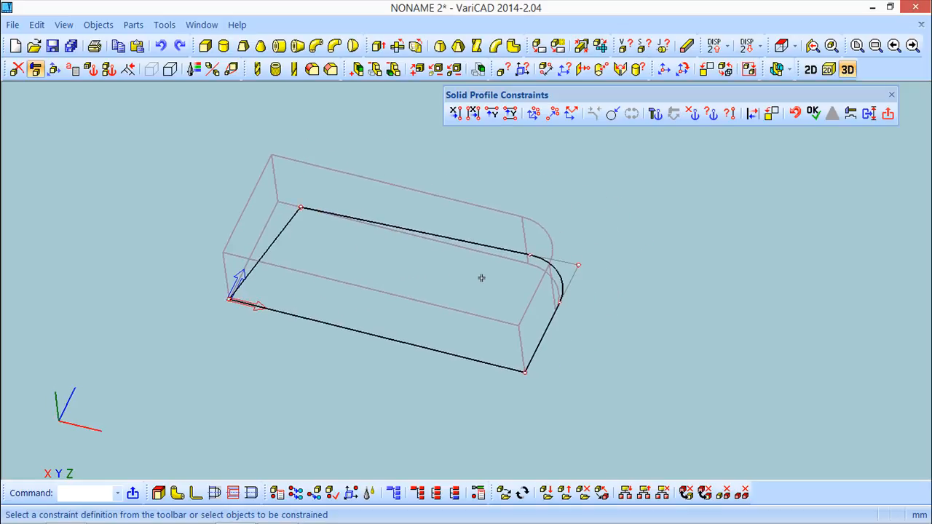
scroll(475, 281, up, 1)
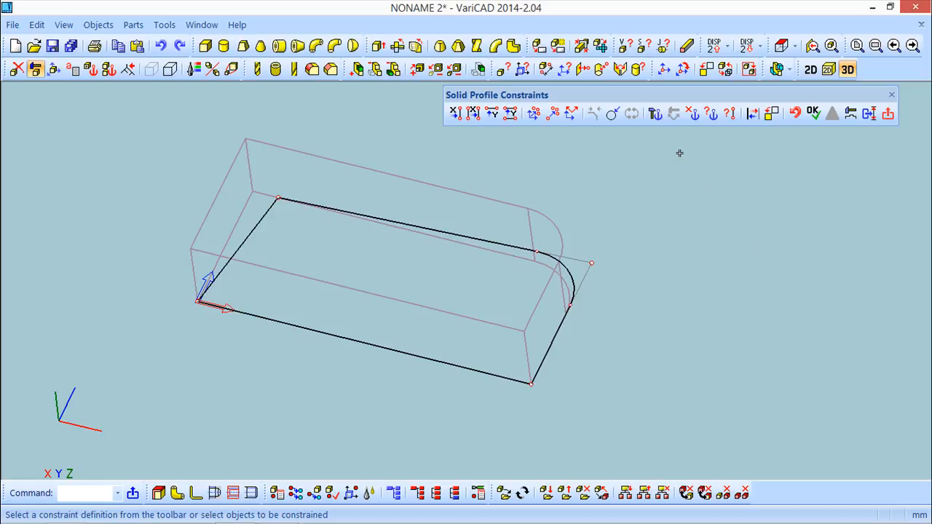
click(612, 117)
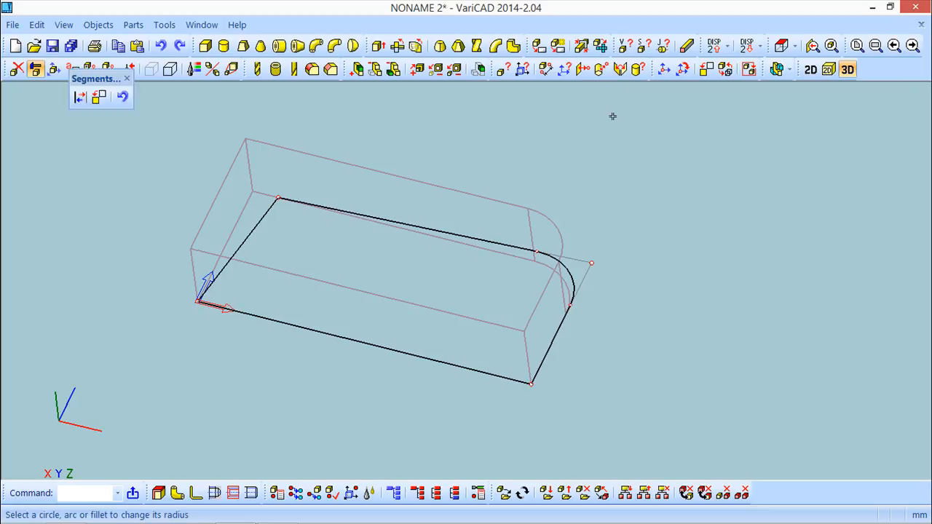
click(570, 273)
text(10)
key(Return)
click(122, 98)
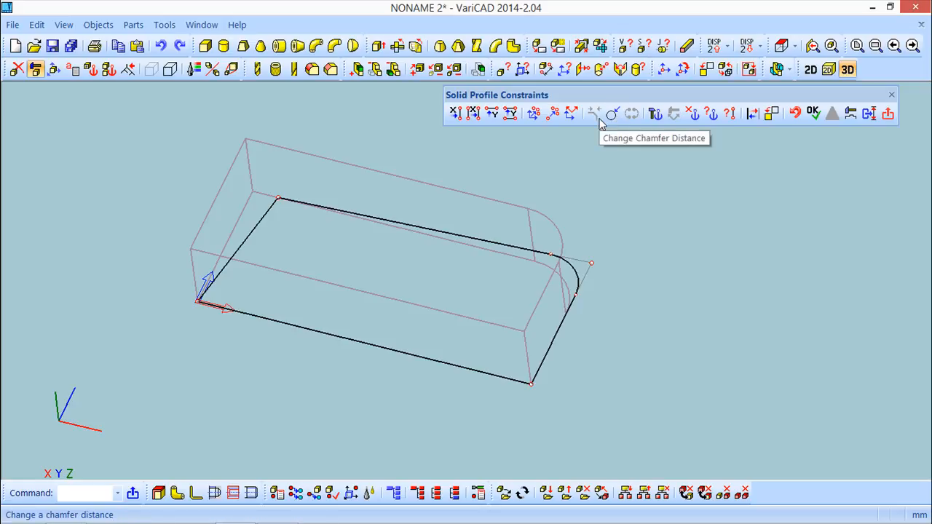
Edit the back-left vertex's existing X constraint, setting its distance to the coordinate center to 12 mm
click(655, 116)
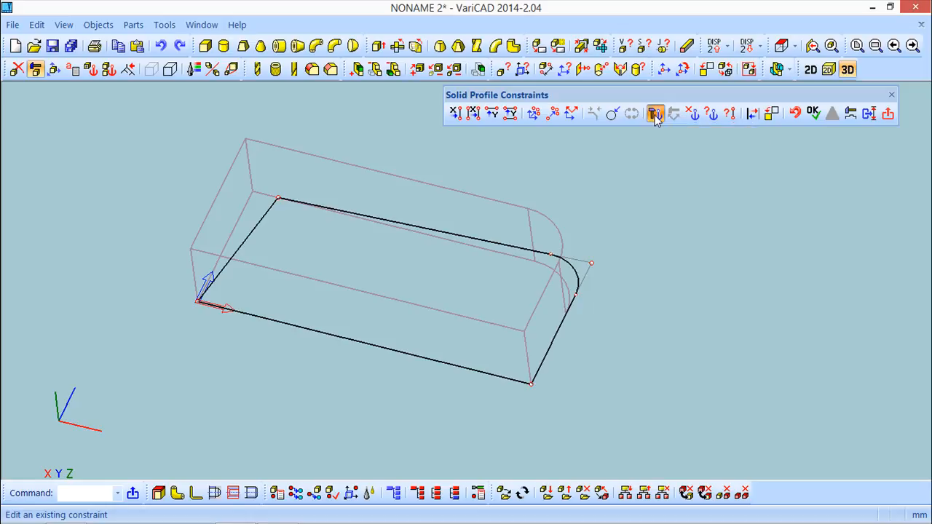
click(278, 198)
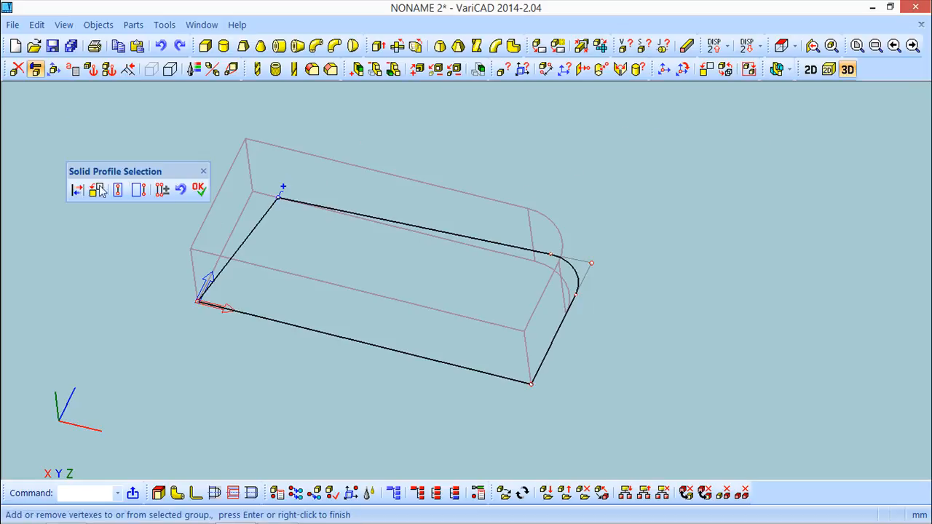
click(199, 190)
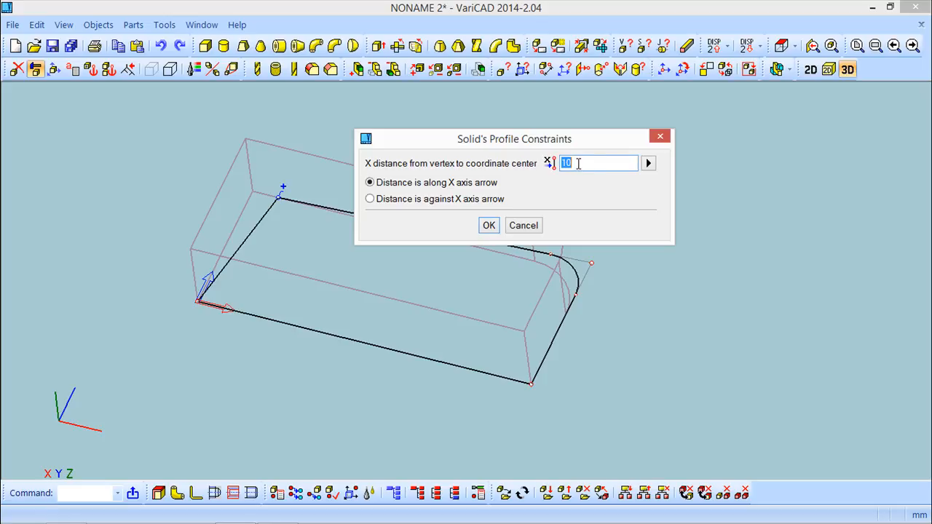
text(12)
key(Return)
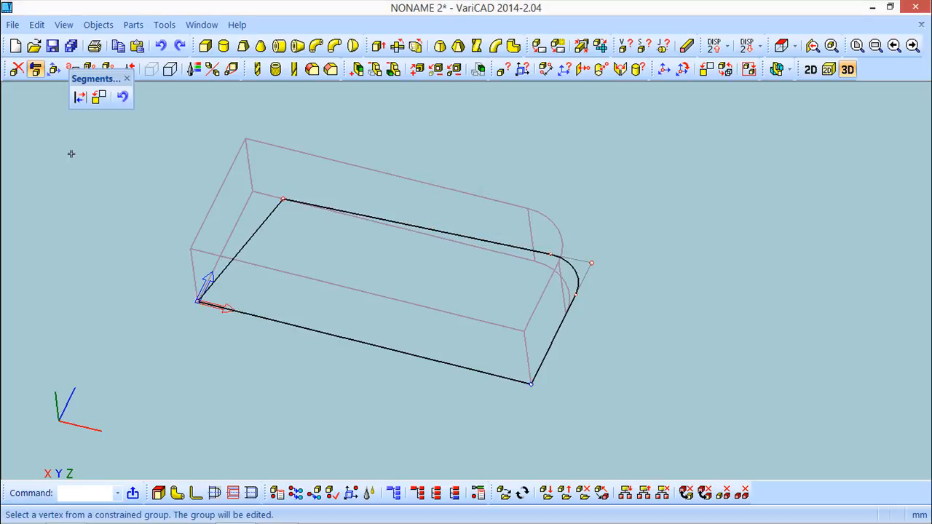
click(121, 97)
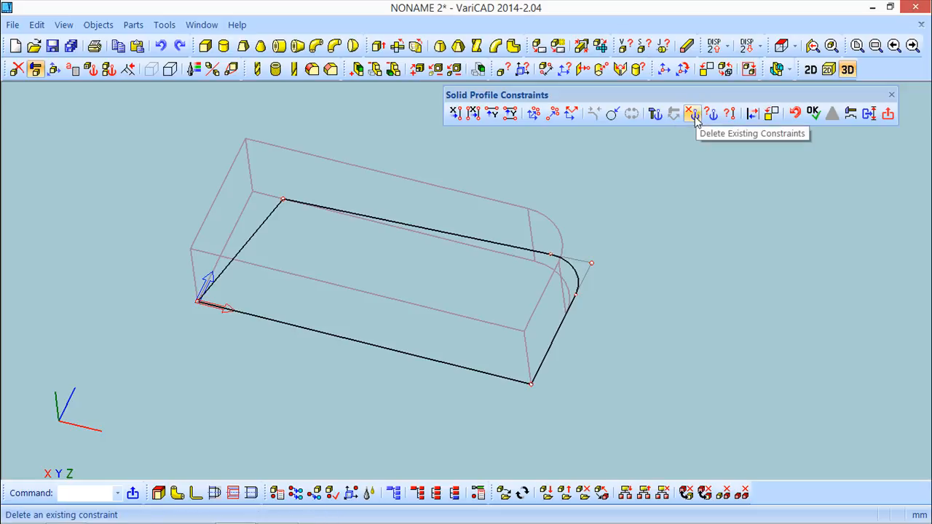
Review the list of the profile's constraints, checking the Y-direction and X-direction entries
click(713, 121)
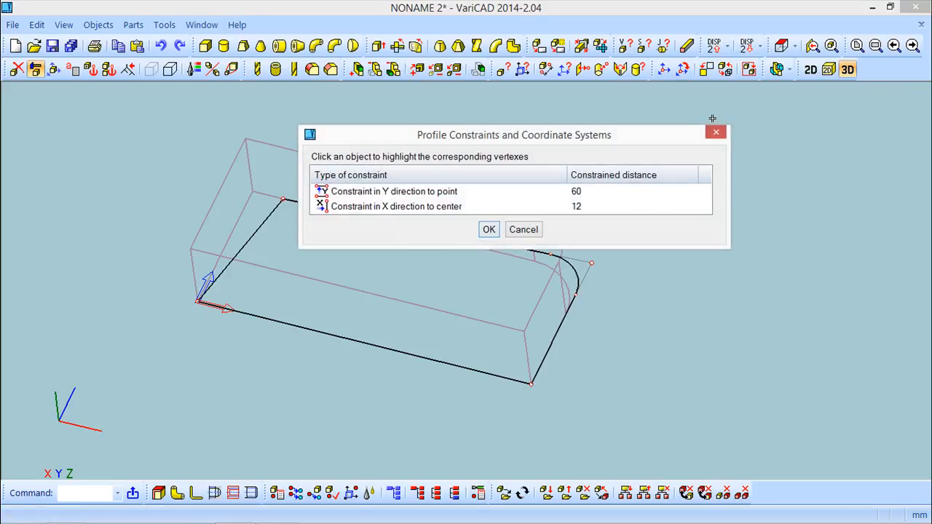
click(583, 191)
click(386, 206)
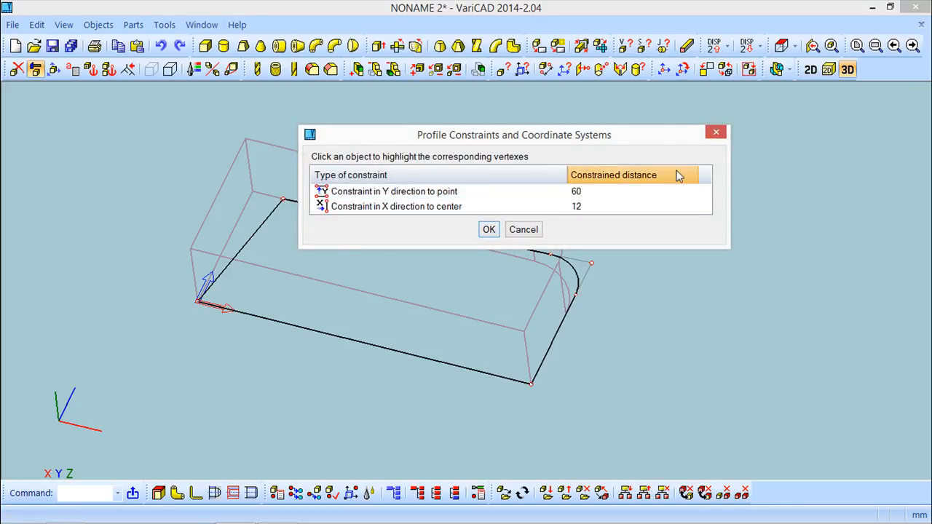
click(489, 230)
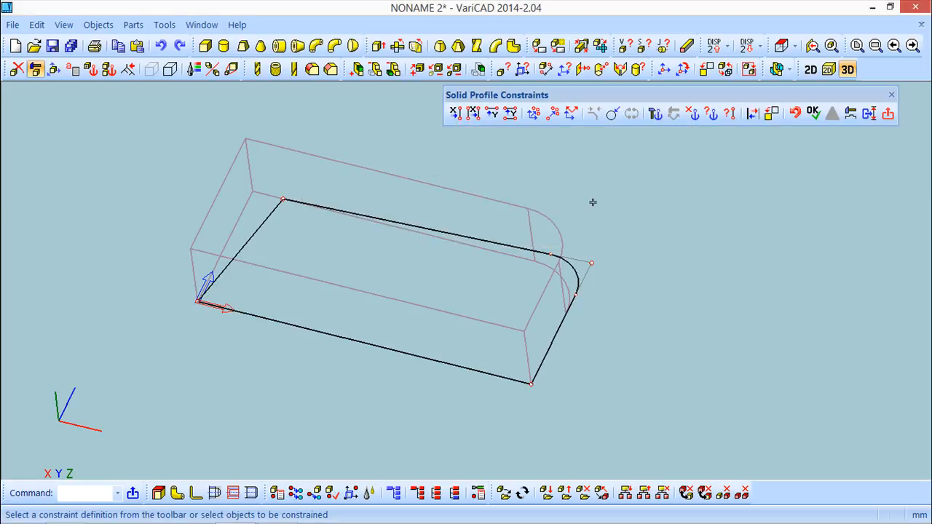
Measure the radius of the profile's fillet arc
click(729, 114)
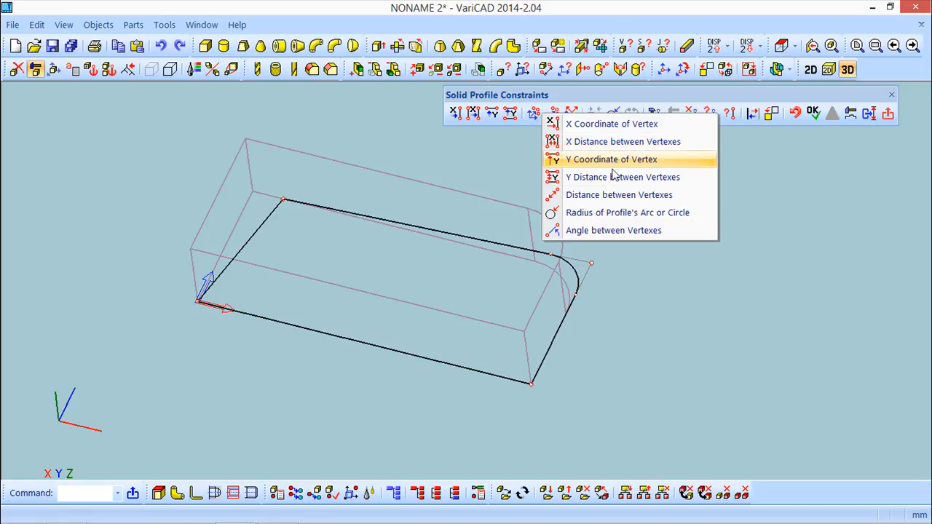
click(618, 216)
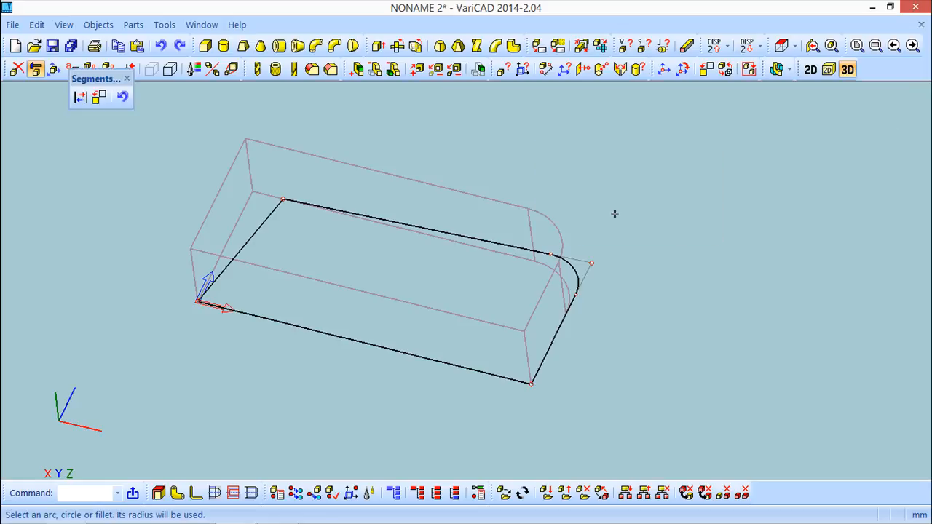
click(574, 270)
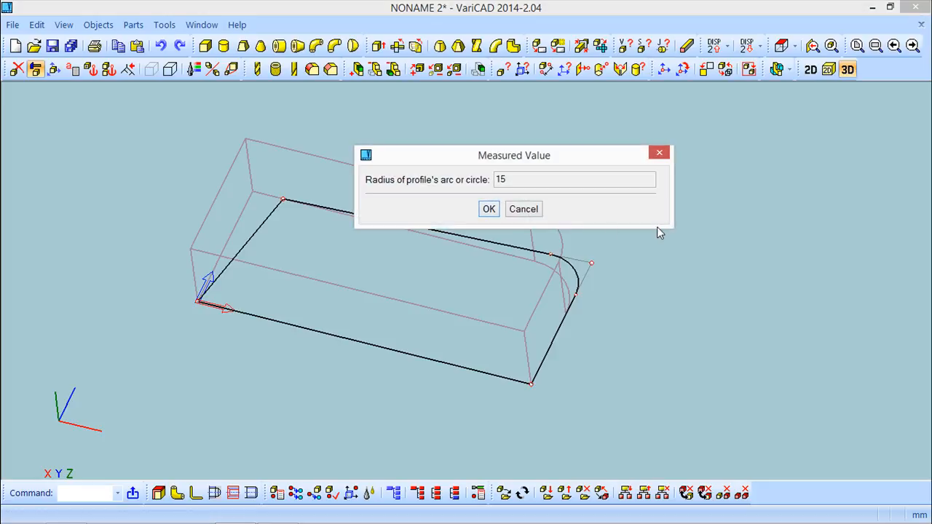
click(482, 212)
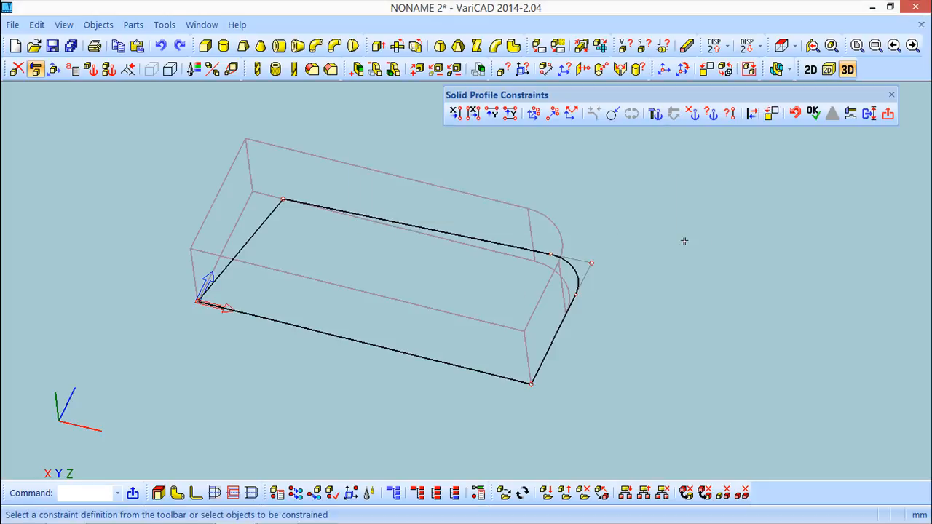
Try the solid display toggles, switching the entire display between shaded and wireframe and ending in wireframe
click(752, 119)
click(753, 118)
click(752, 119)
click(753, 118)
click(753, 119)
click(773, 115)
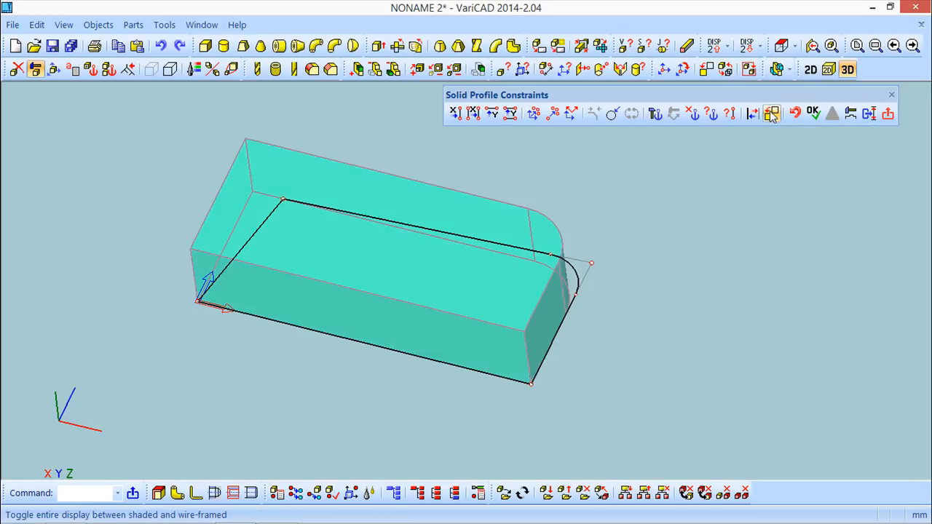
click(772, 114)
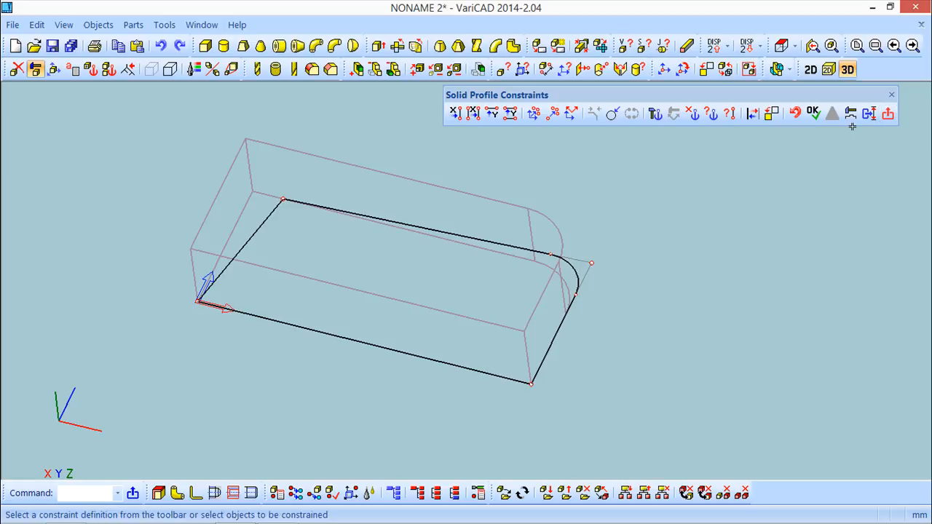
Accept the constrained profile, keep the extrusion height of 30 mm, and finish editing the solid's shape
click(814, 113)
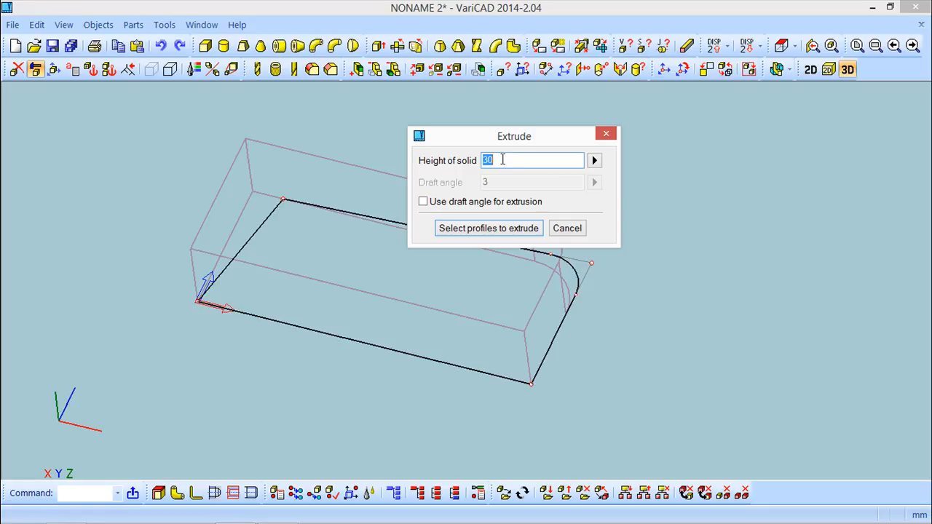
click(488, 229)
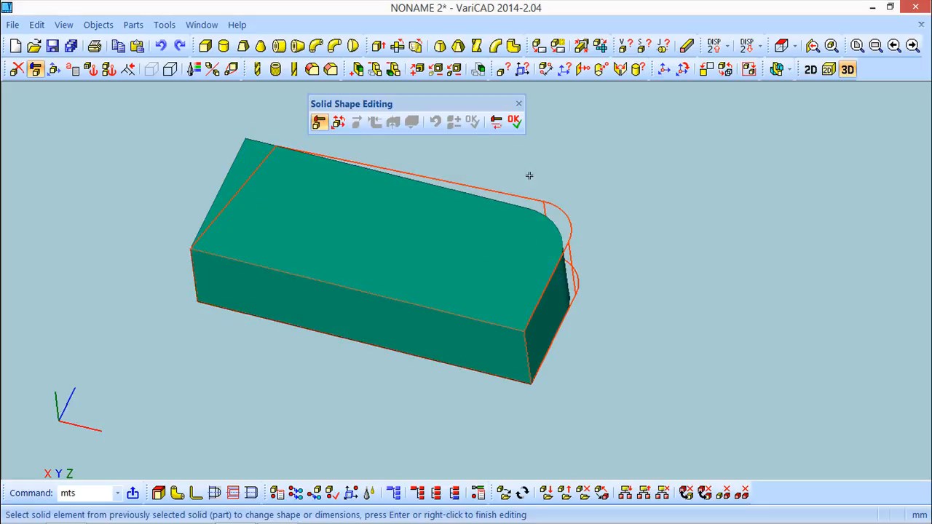
click(515, 122)
middle_drag(694, 199, 722, 169)
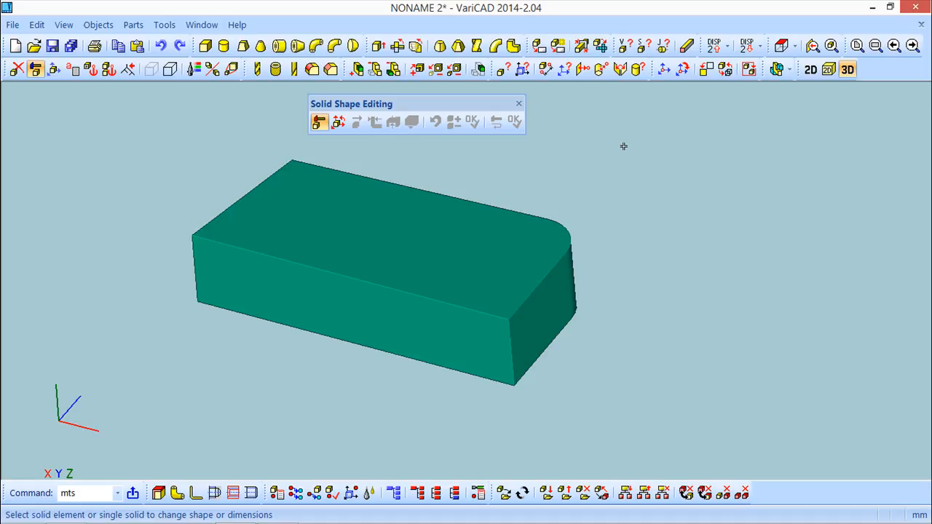
click(519, 103)
Create a new document and switch it to 2D drawing
click(15, 46)
click(131, 335)
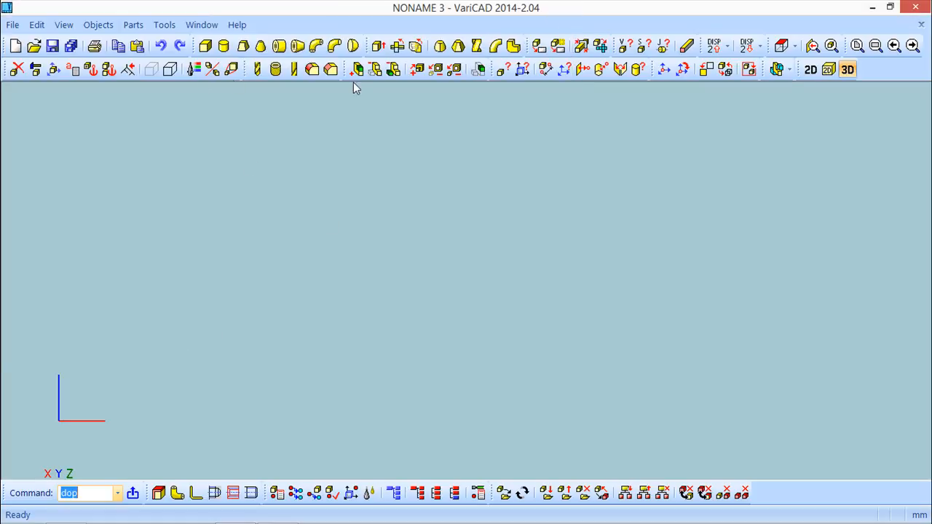
click(811, 70)
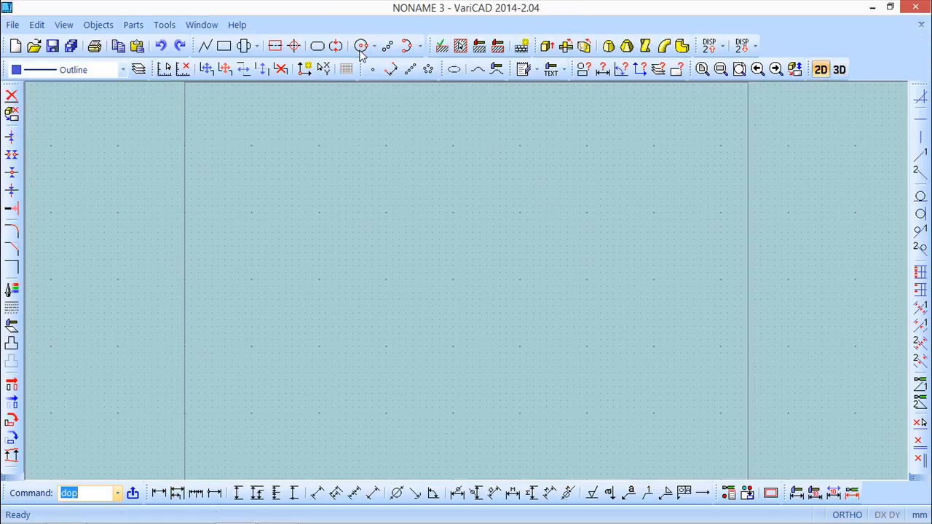
Draw a circle in the middle of the sheet by its center and a point on its circumference
click(361, 45)
click(435, 277)
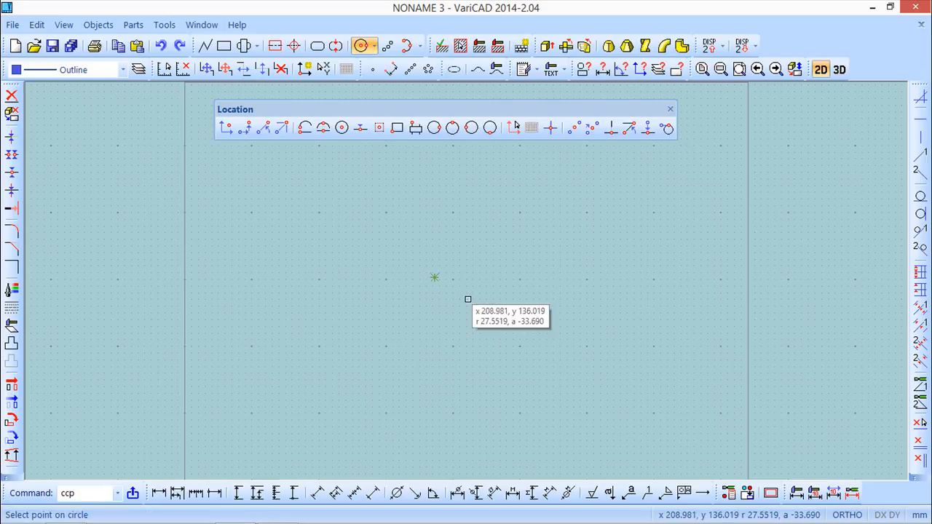
click(506, 310)
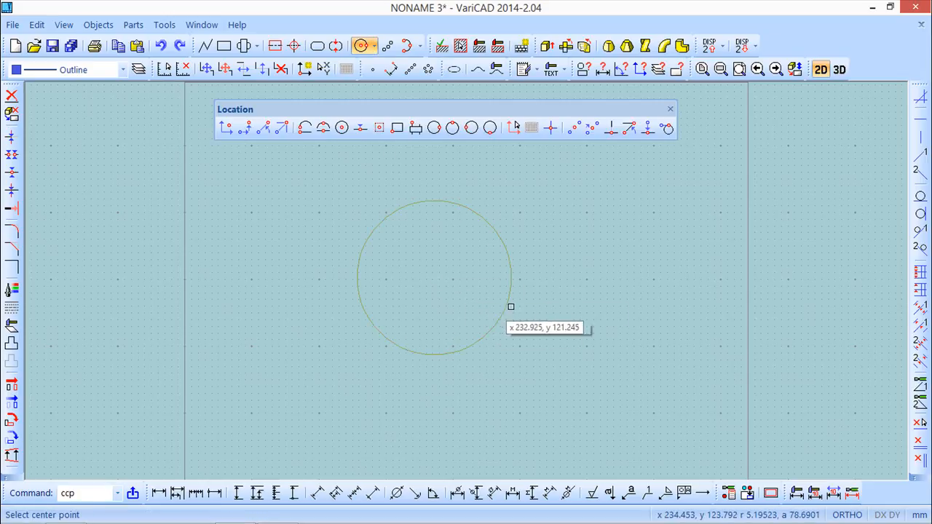
click(670, 109)
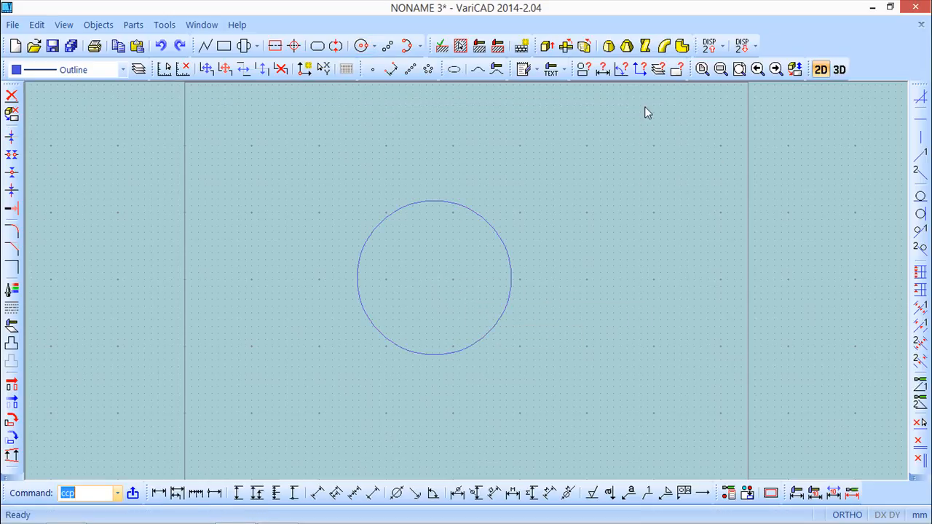
Place six holes of 10 mm diameter evenly around the drawn circle's center, on a radius of about 39 mm
click(428, 68)
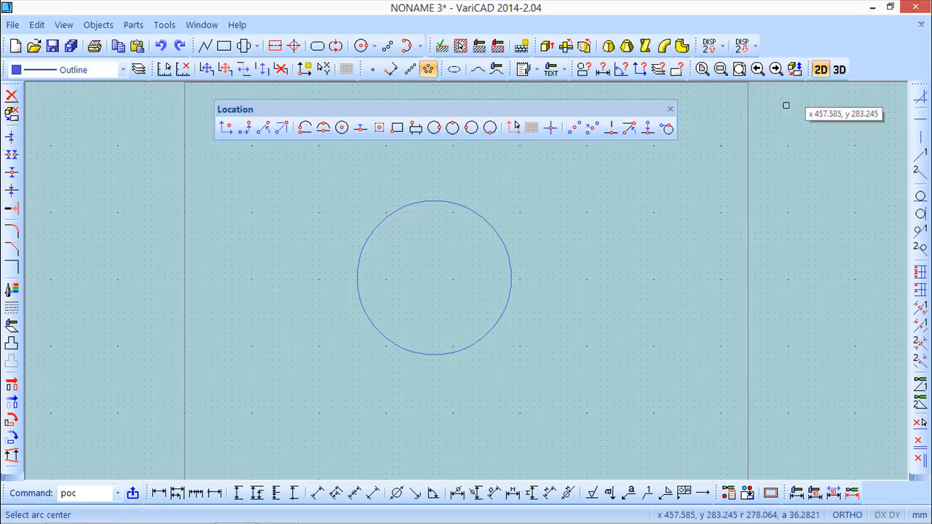
click(671, 109)
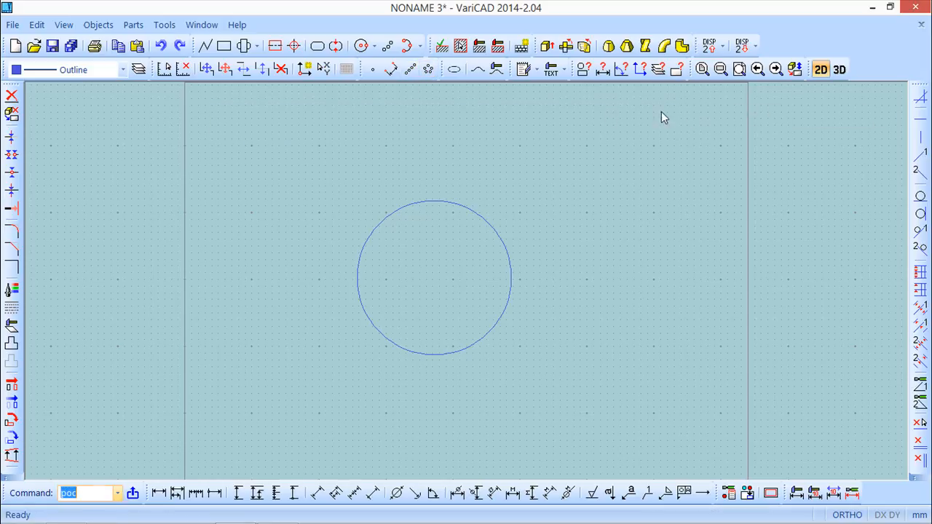
click(388, 45)
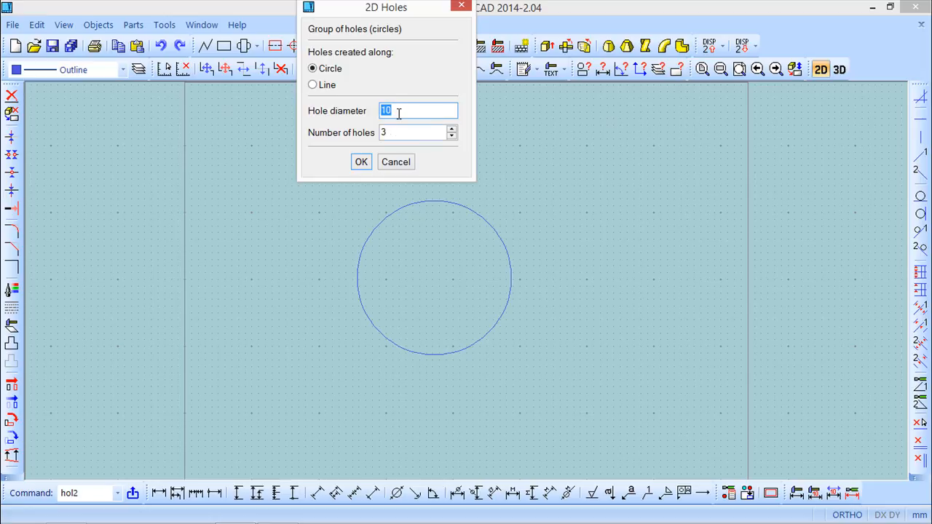
key(Tab)
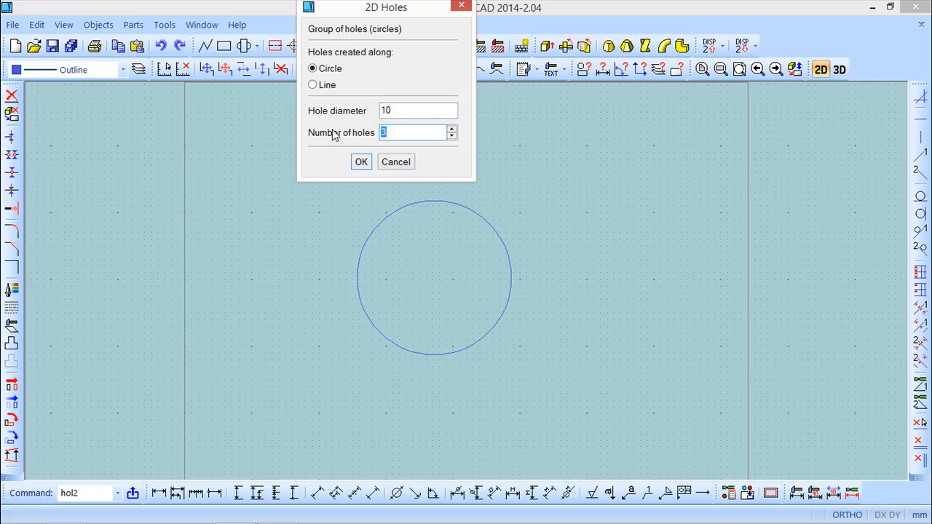
click(362, 163)
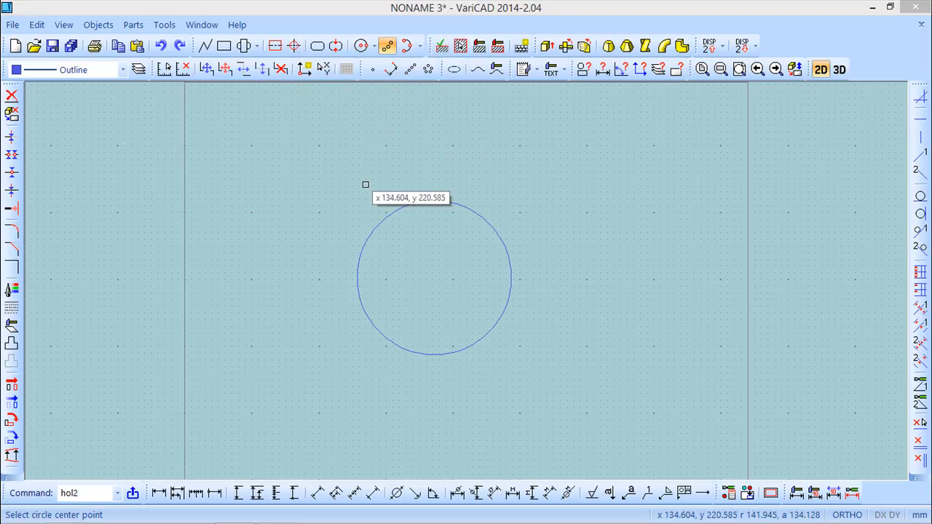
click(435, 276)
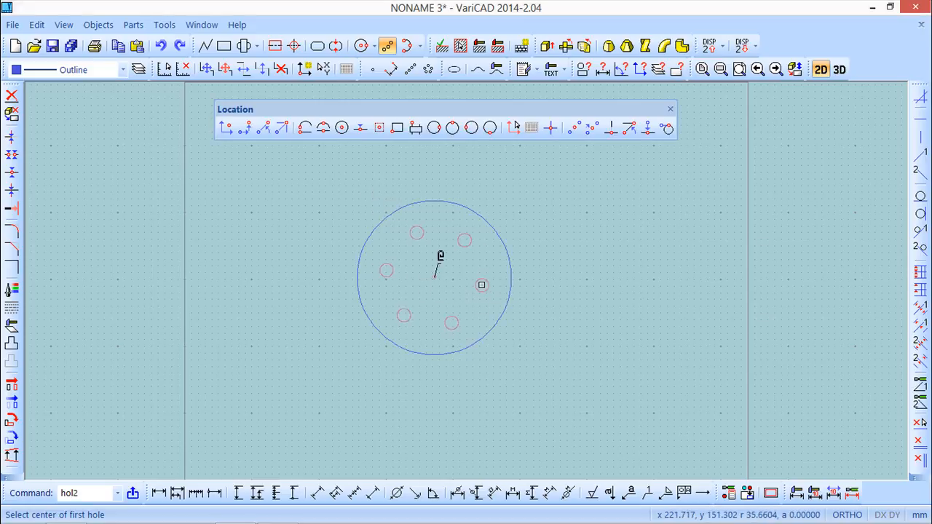
click(485, 290)
click(388, 163)
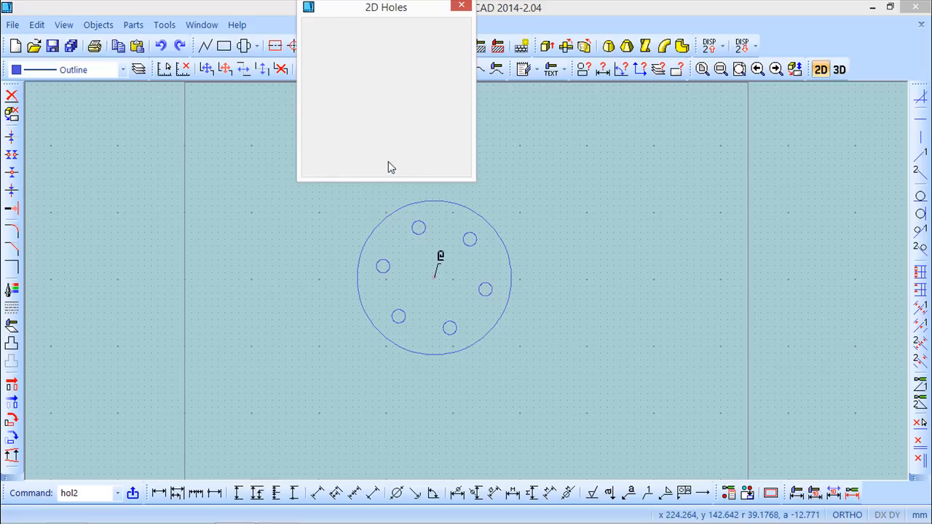
Extrude the outer circle and its six holes 30 mm, using the circle's center as insertion point, and place the solid in 3D
click(547, 46)
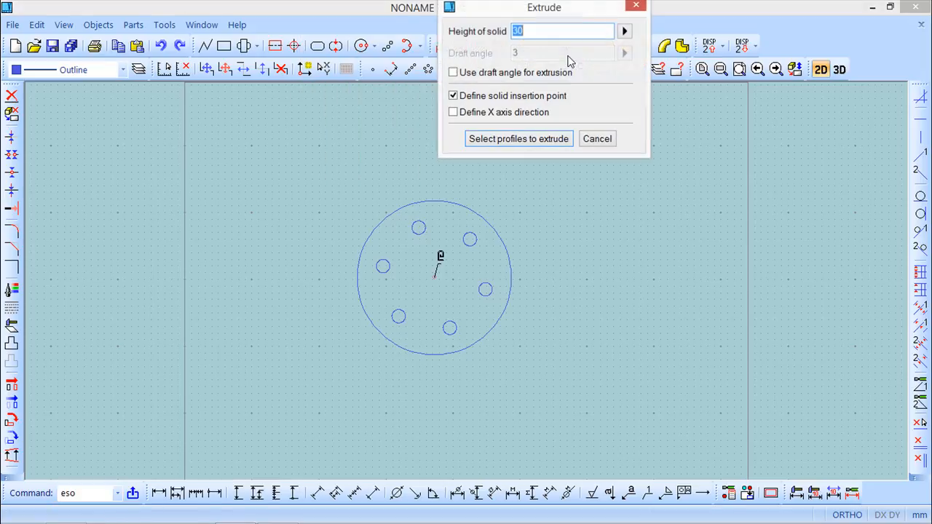
click(512, 143)
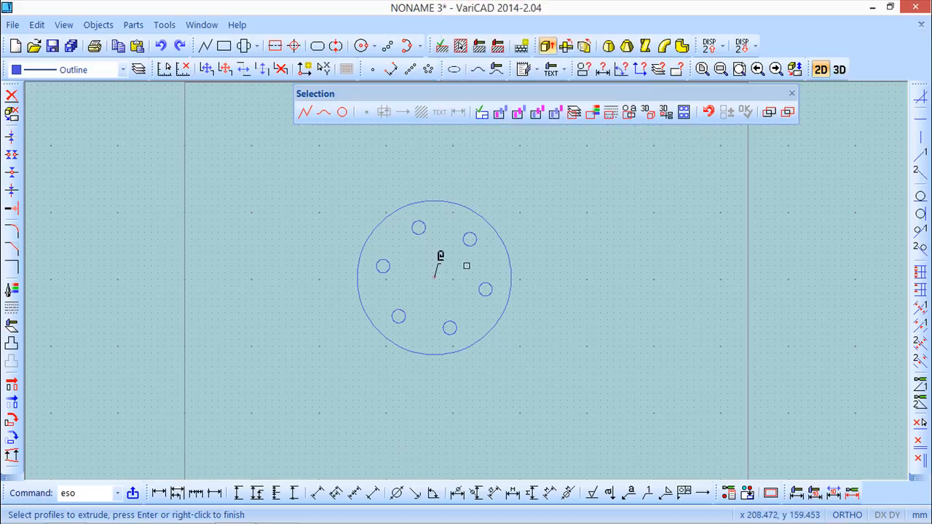
click(485, 221)
click(485, 289)
click(391, 276)
click(419, 231)
right_click(540, 206)
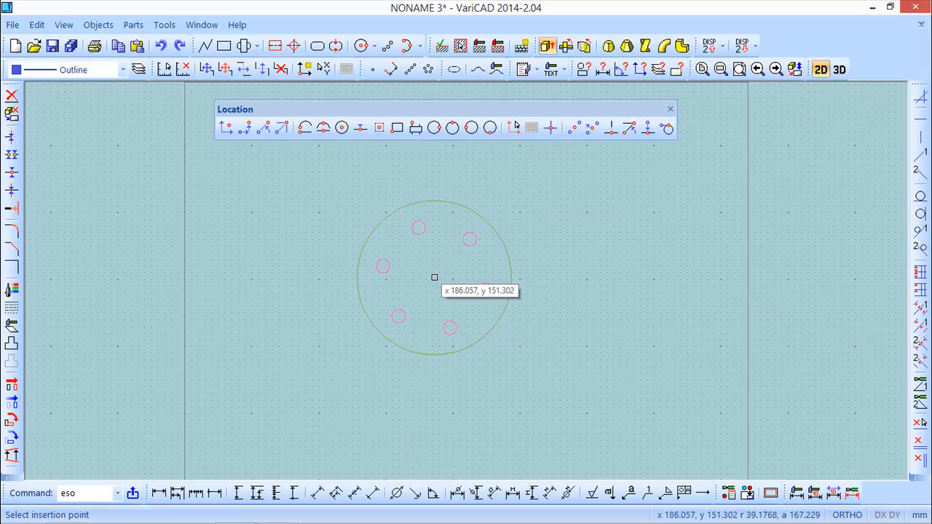
click(435, 278)
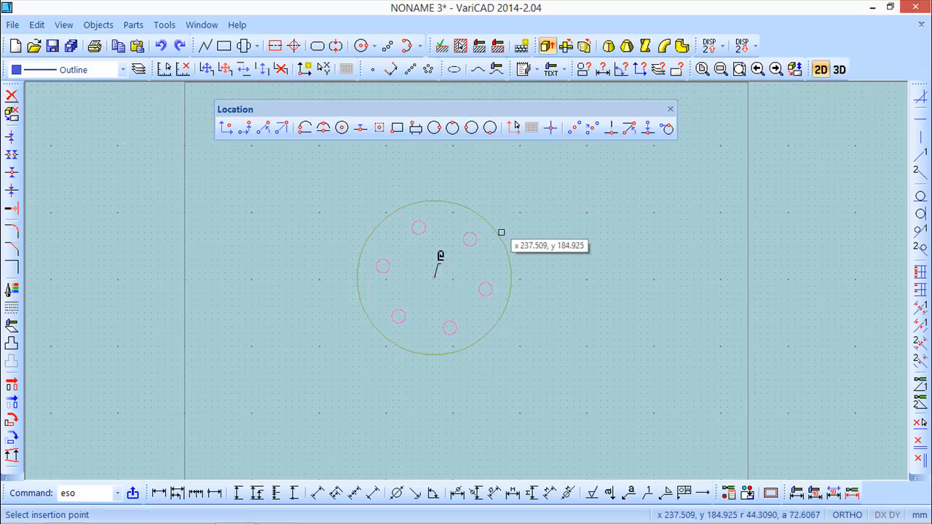
click(434, 279)
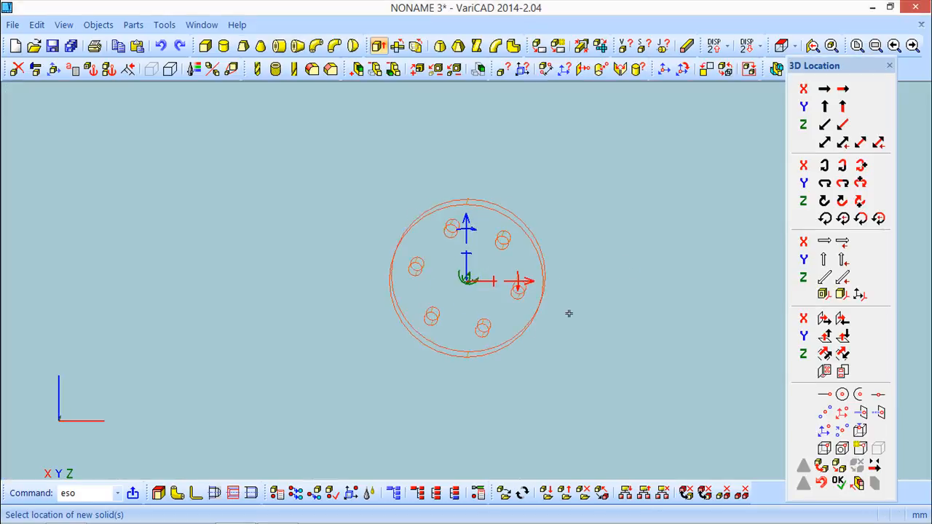
click(840, 482)
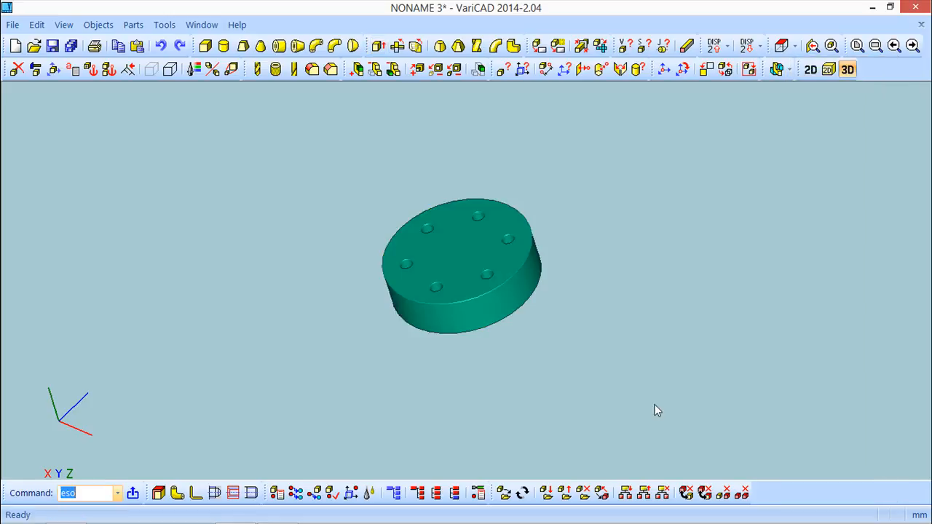
Open the drilled disk's 2D profile for shape editing and switch to defining its constraints
scroll(554, 240, up, 4)
scroll(553, 238, up, 1)
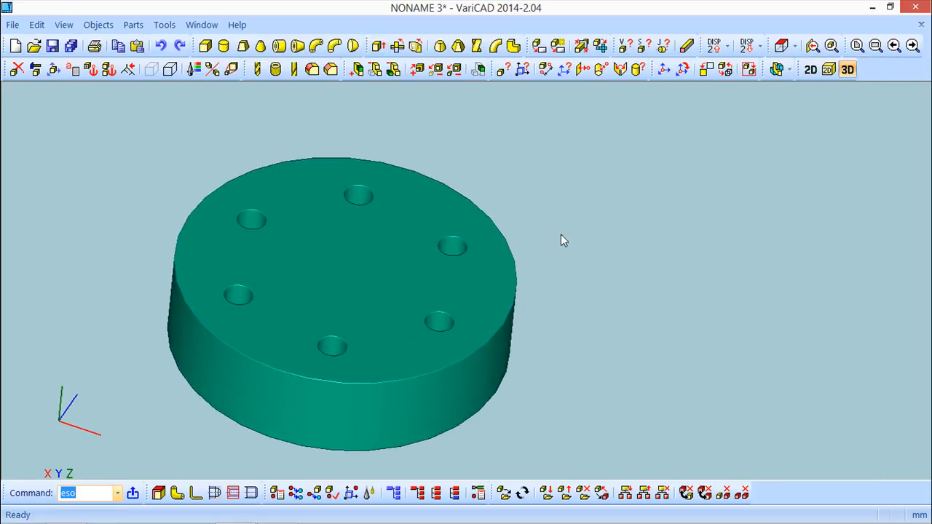
mouse_move(580, 230)
middle_down()
mouse_move(558, 242)
mouse_move(590, 218)
middle_up()
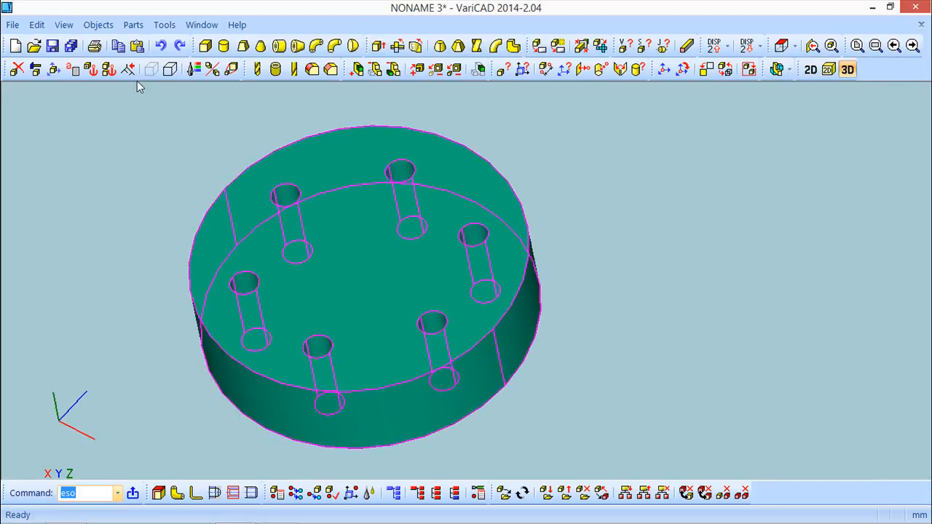
click(35, 69)
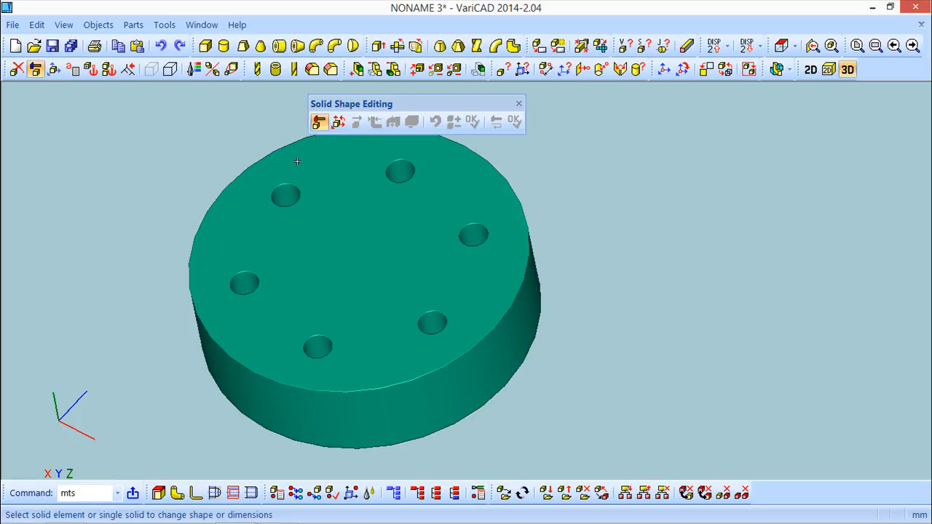
click(397, 387)
right_click(610, 245)
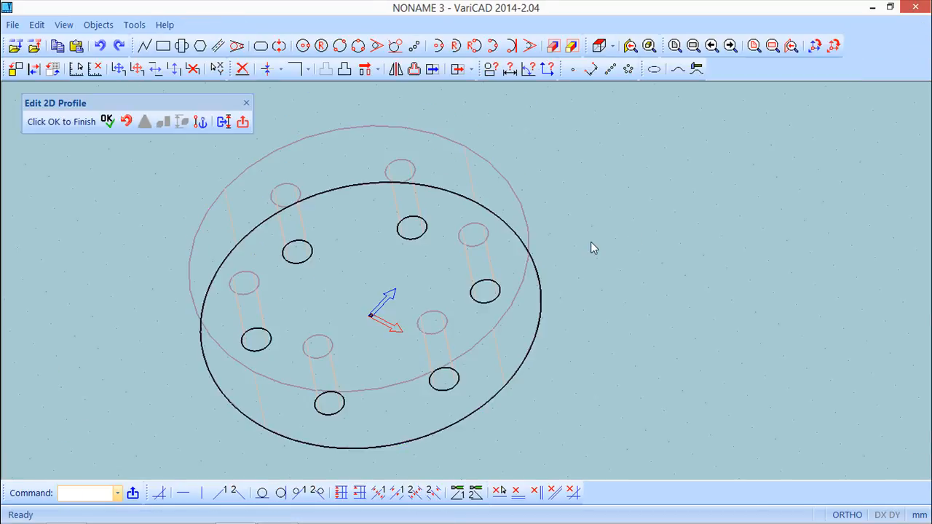
click(223, 122)
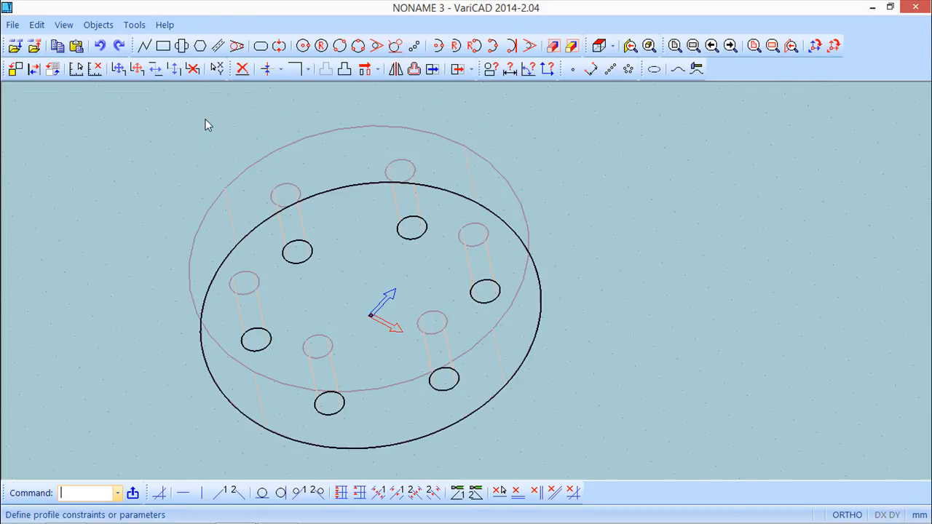
middle_drag(597, 336, 614, 314)
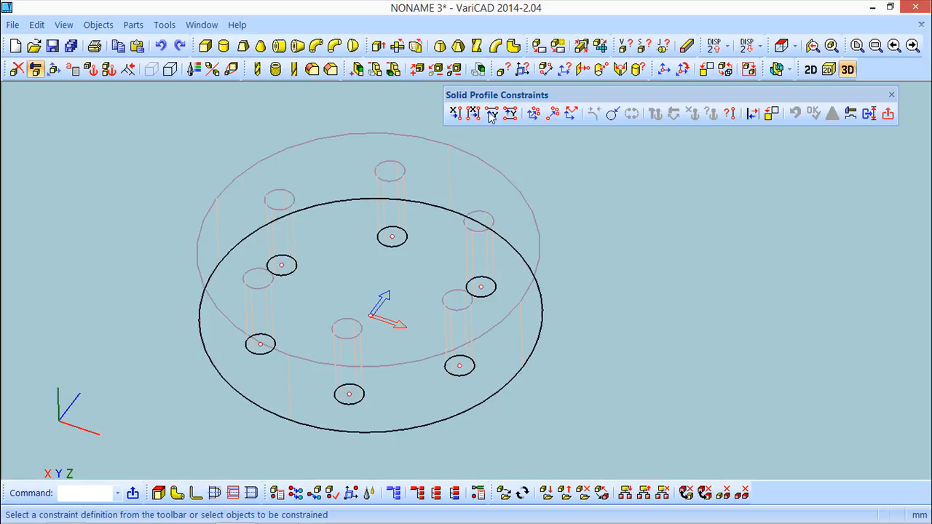
Try to constrain two neighboring hole centers together by their distance from the coordinates center, then leave the profile editing
click(533, 115)
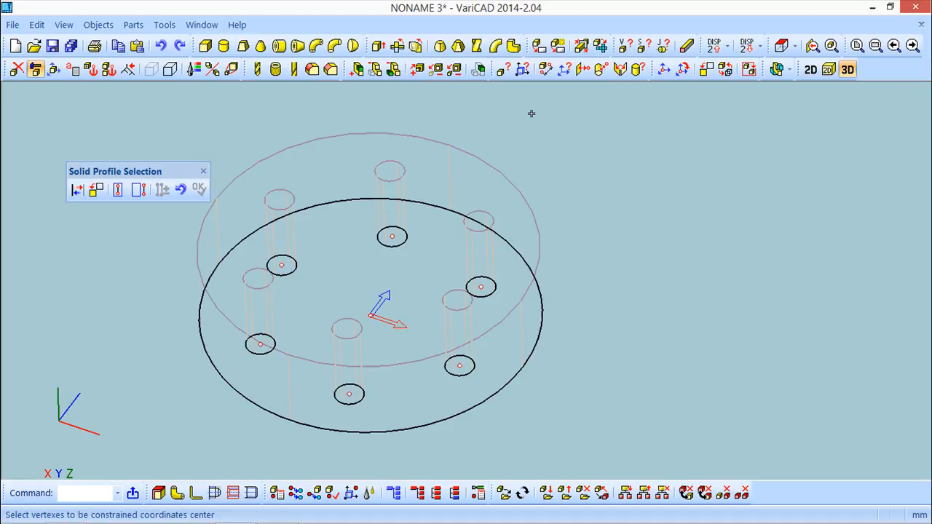
click(393, 234)
click(482, 283)
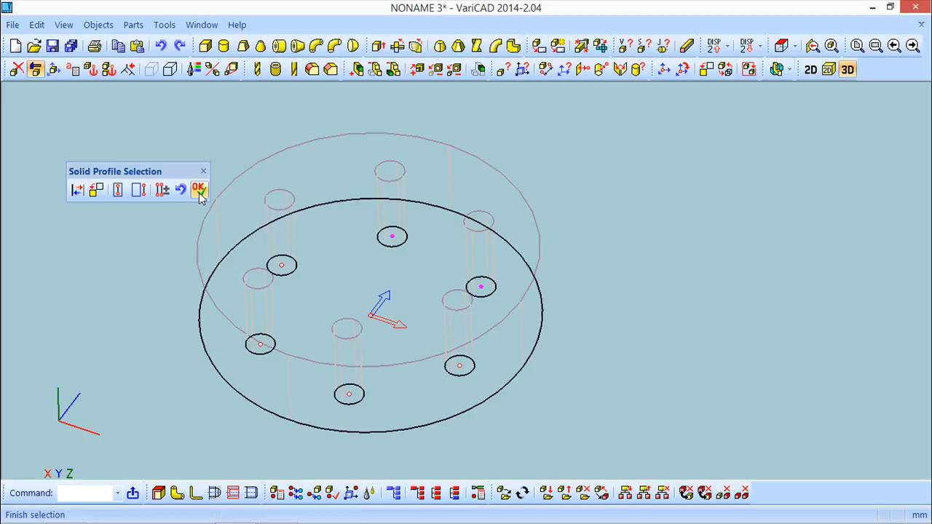
click(199, 191)
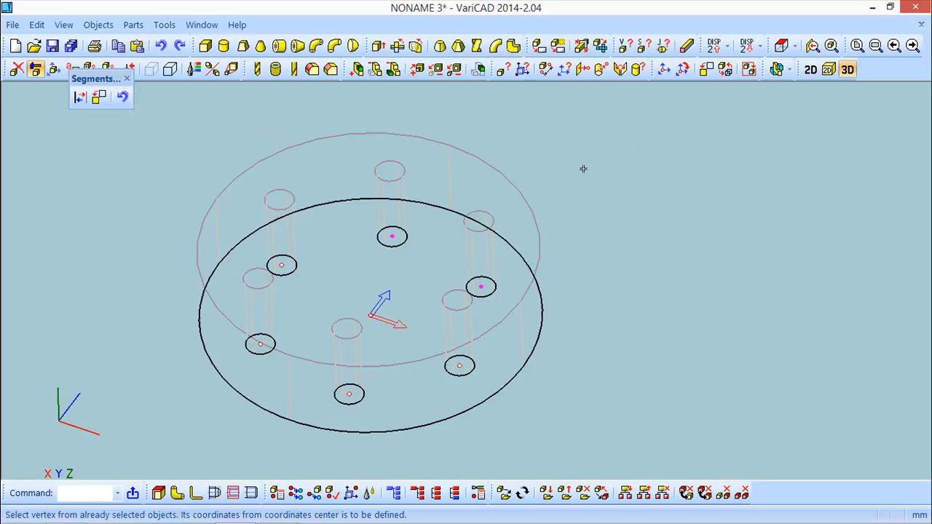
click(122, 96)
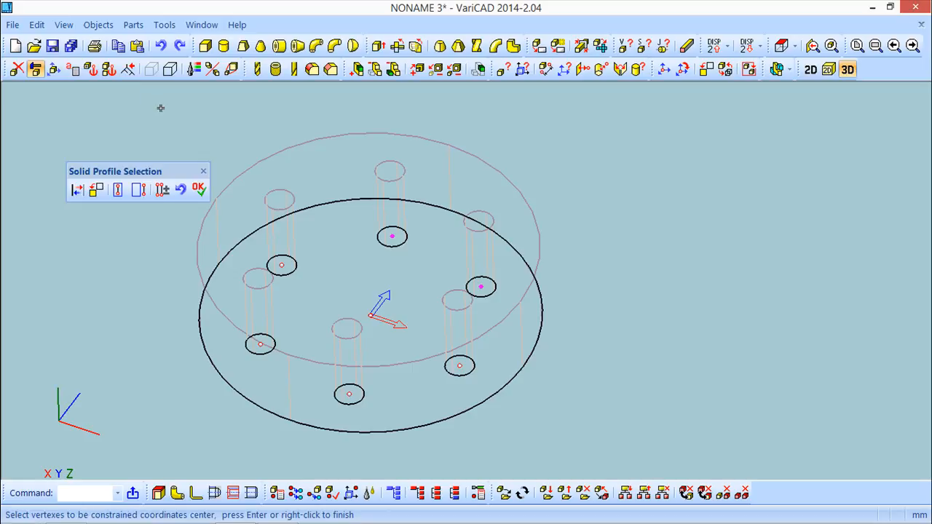
click(199, 191)
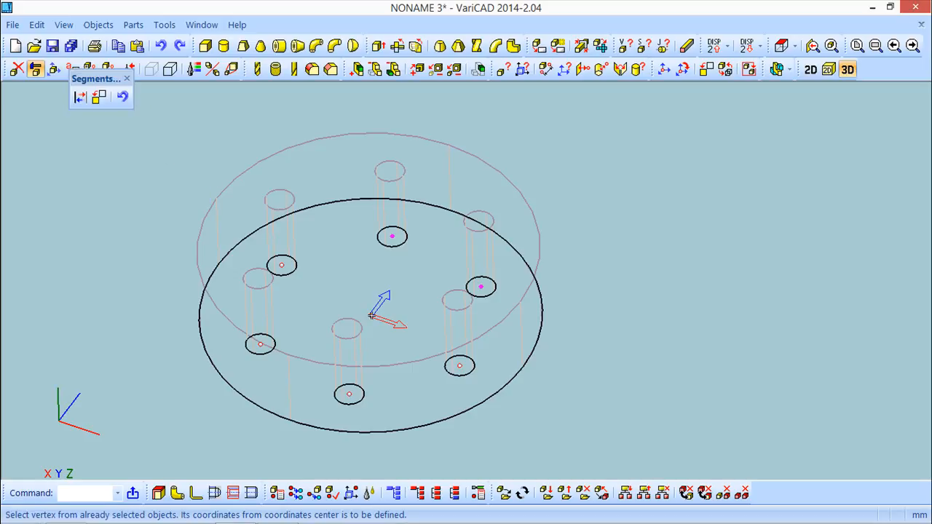
click(122, 96)
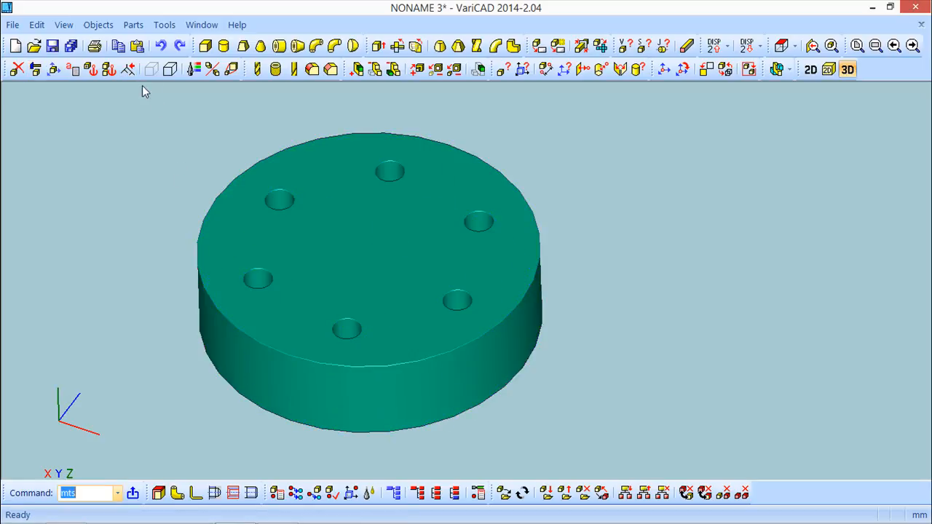
Edit the disk's shape again and go from its 2D profile to the profile constraints
click(35, 69)
click(396, 215)
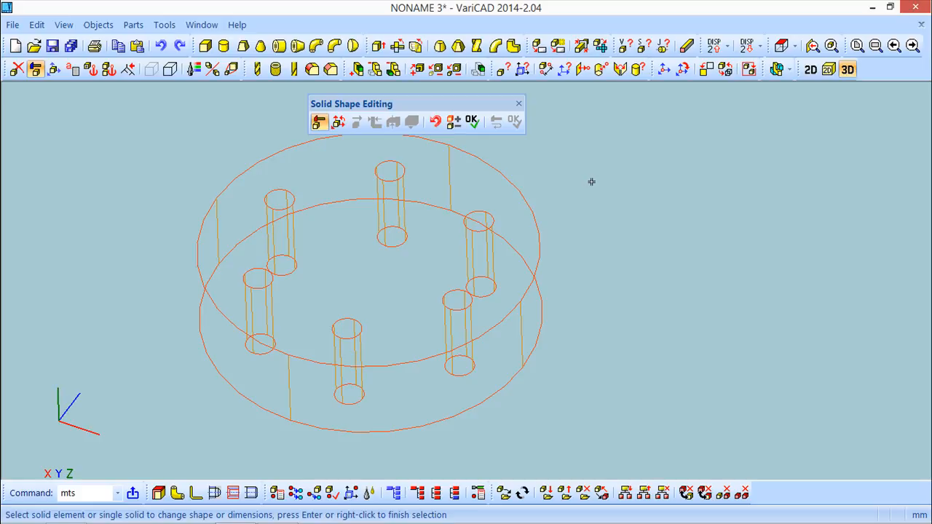
right_click(590, 183)
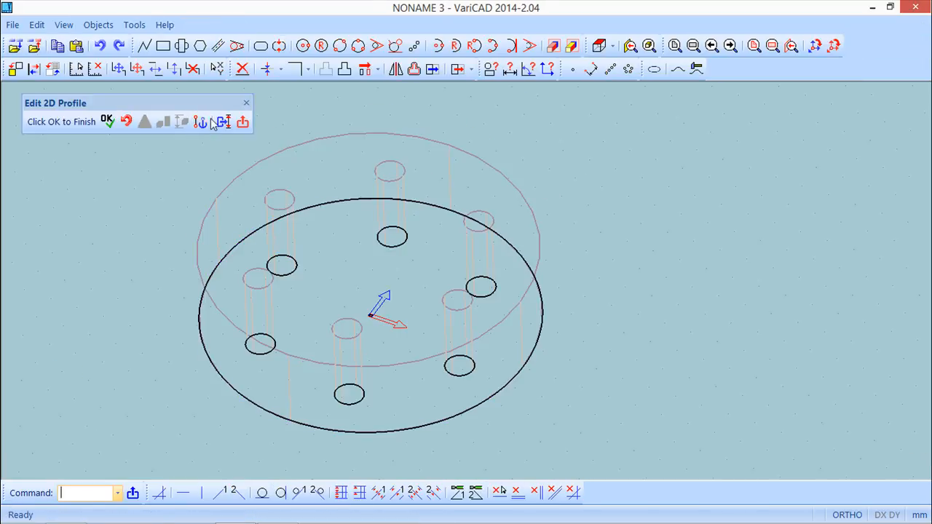
click(201, 122)
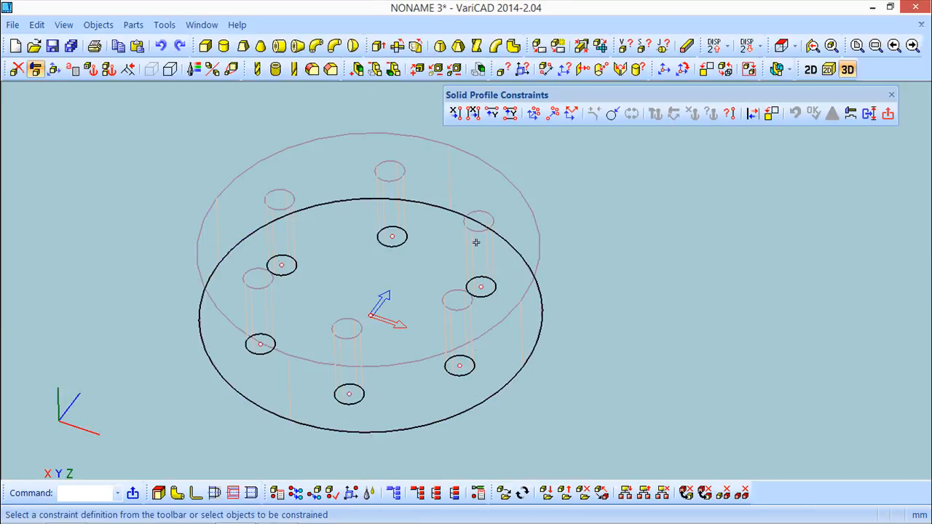
Constrain the rear hole's center to a distance of 45 mm from the coordinates center and finish the vertex selection
click(534, 113)
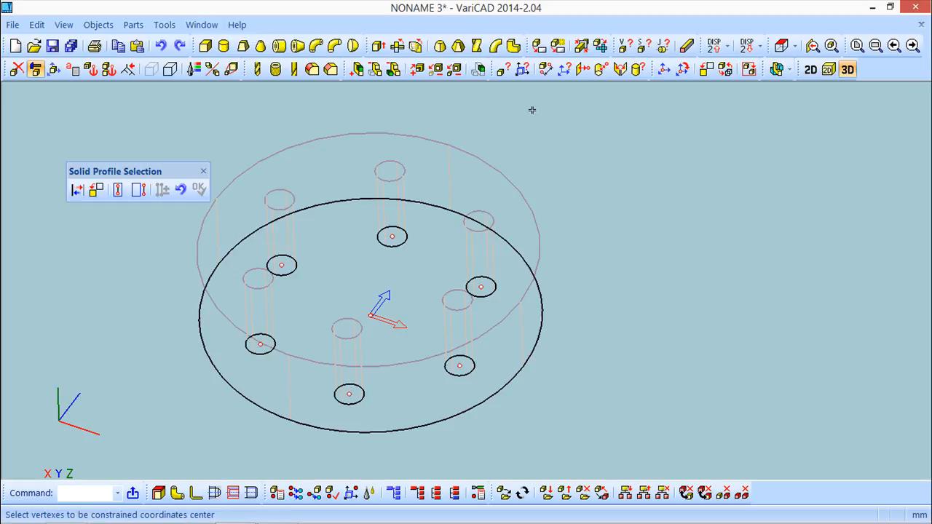
click(392, 236)
click(392, 236)
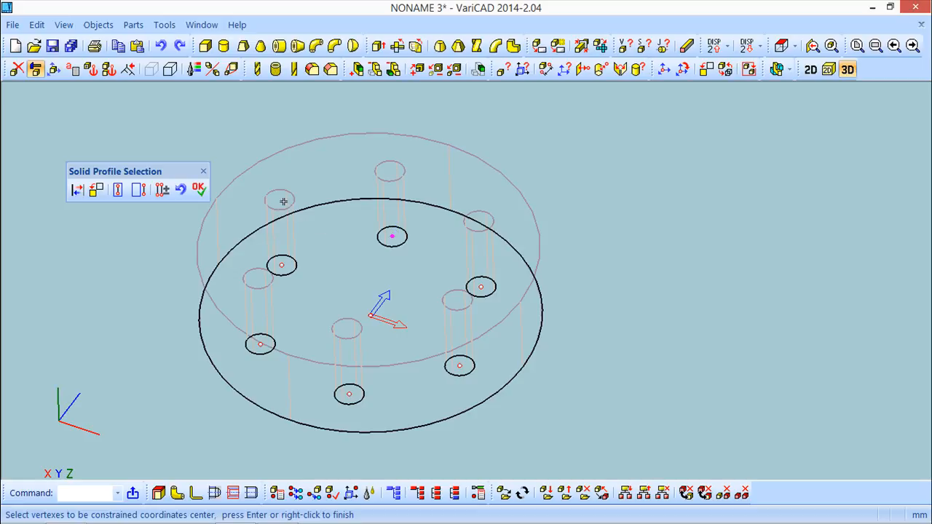
key(Return)
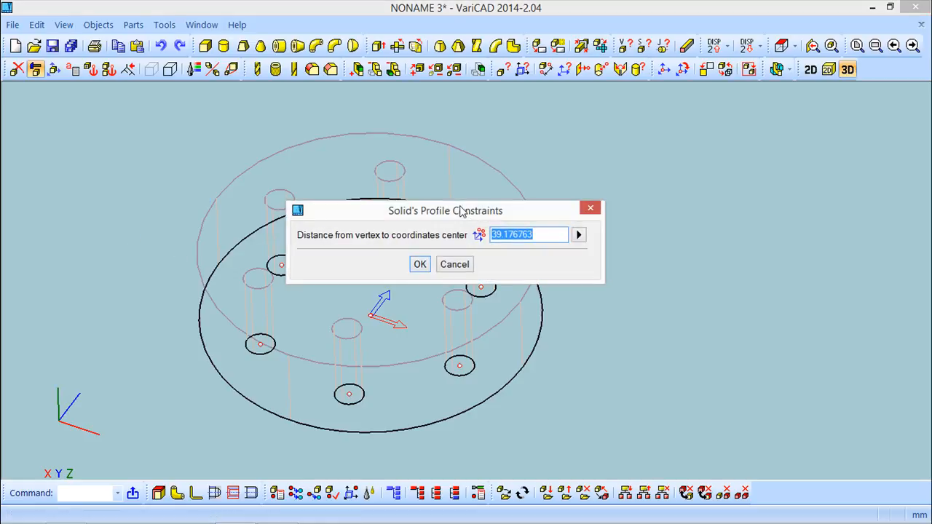
drag(505, 212, 694, 149)
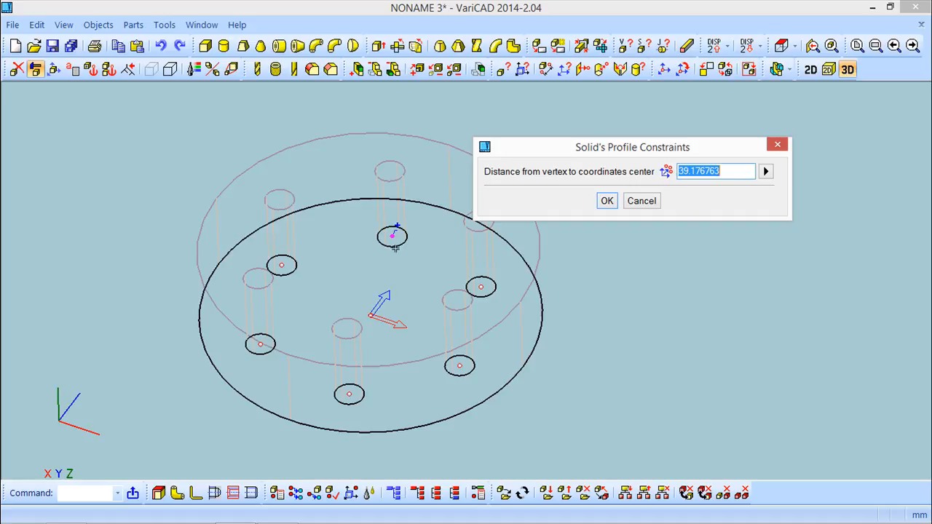
text(4)
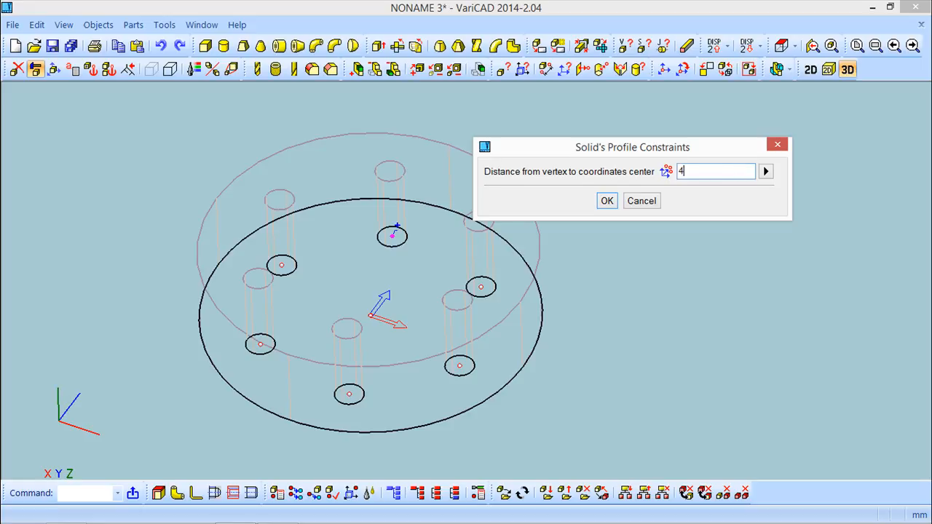
text(5)
click(607, 201)
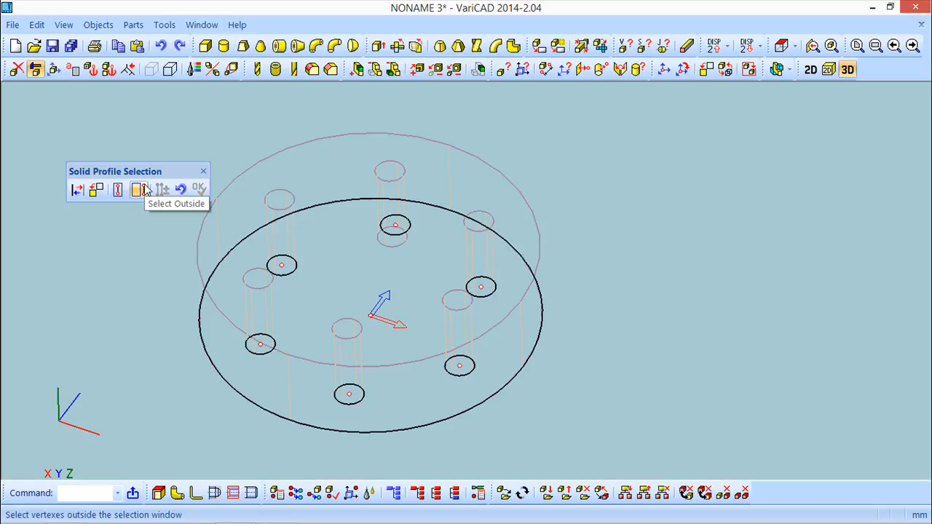
click(199, 189)
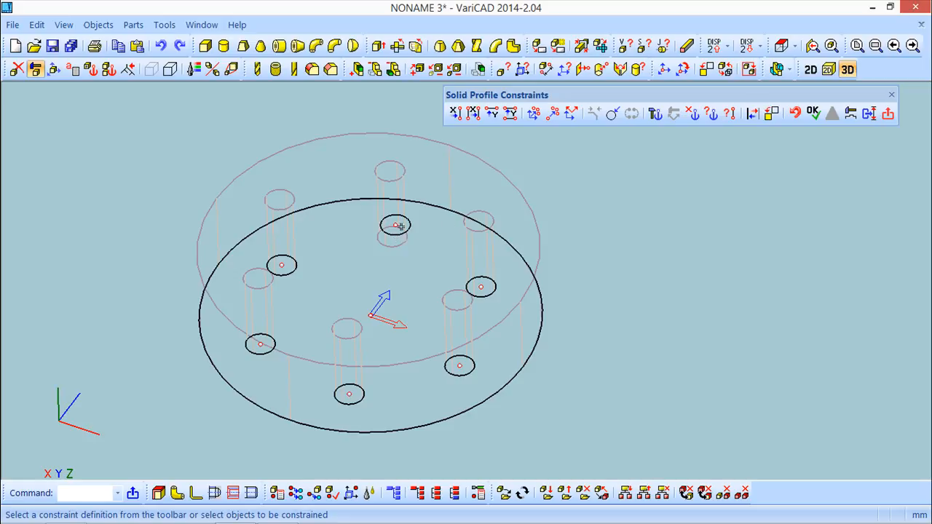
Finish the profile constraint definition, re-extrude the disk at a height of 30 mm and end the shape editing
click(813, 113)
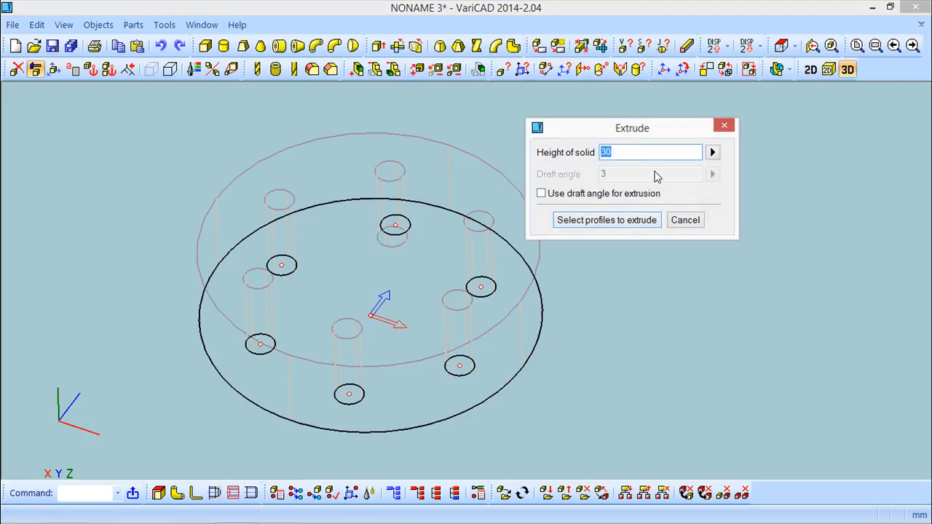
click(616, 220)
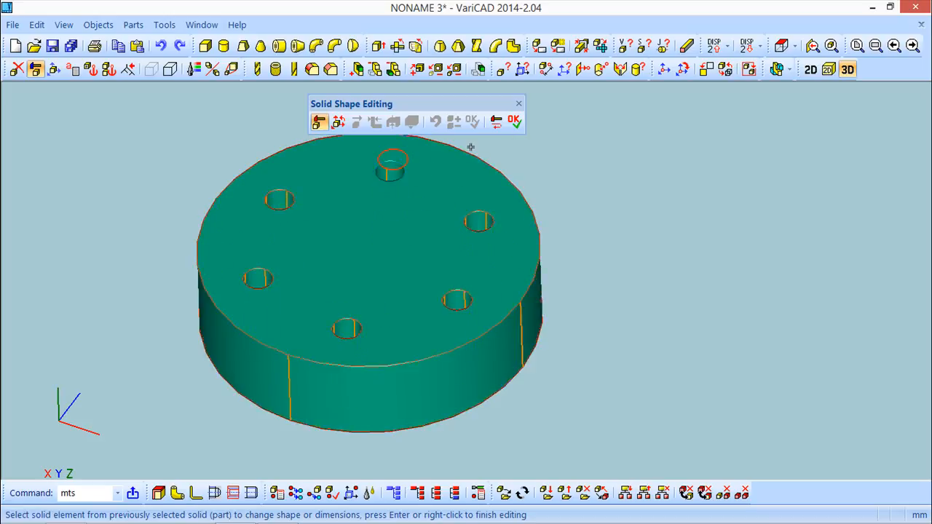
click(516, 122)
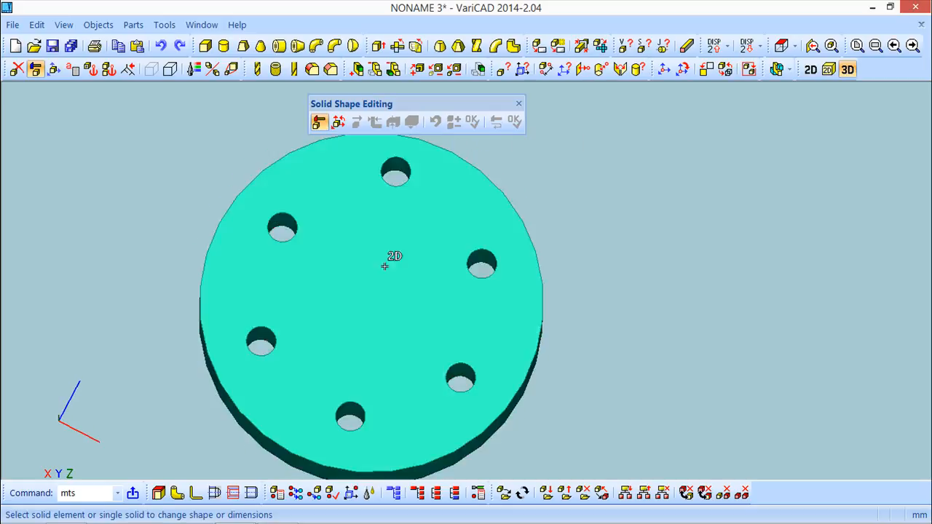
click(519, 104)
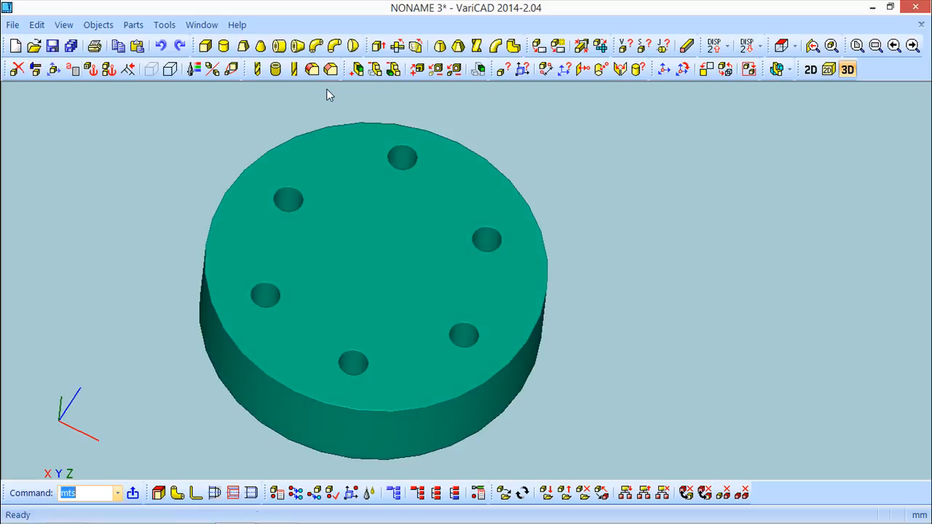
click(35, 70)
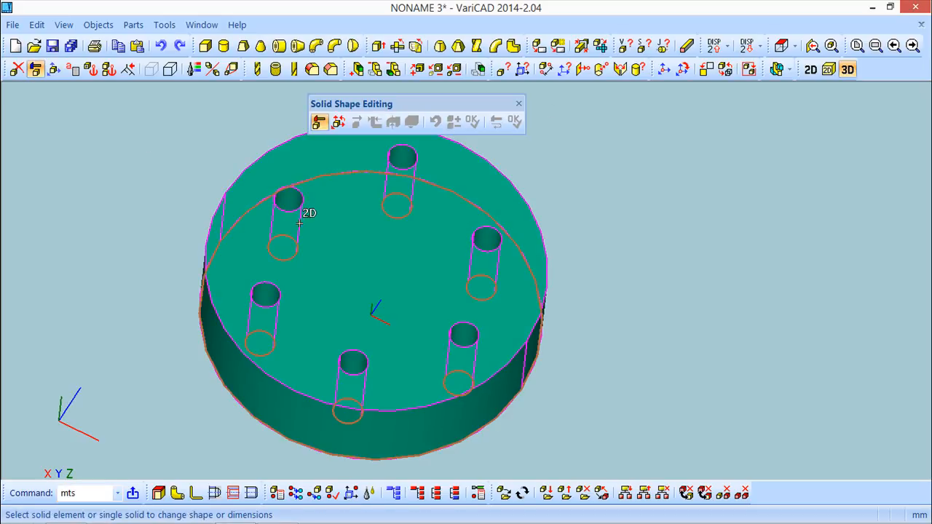
click(342, 226)
click(472, 122)
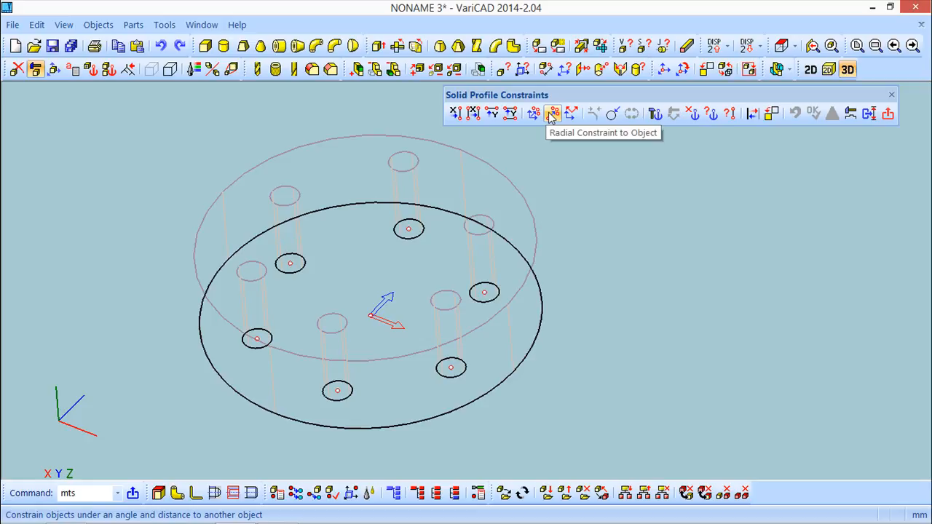
click(552, 114)
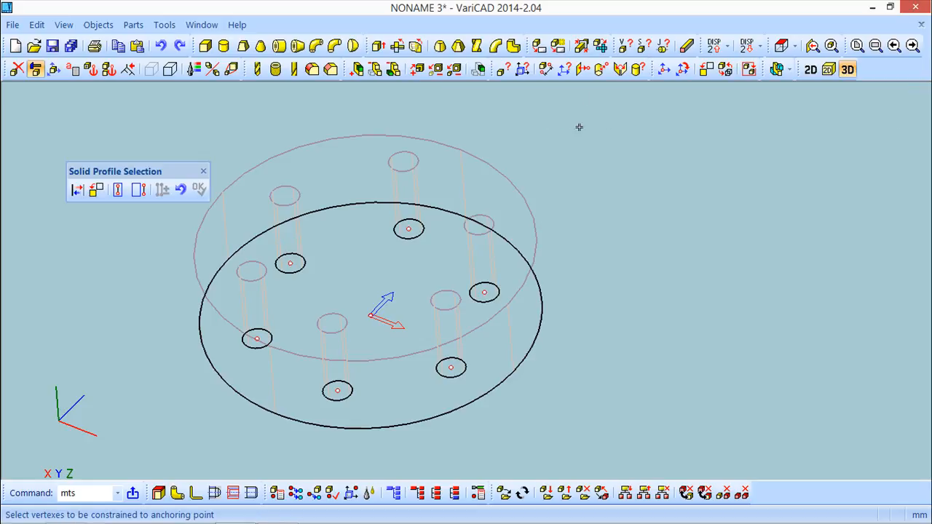
click(484, 291)
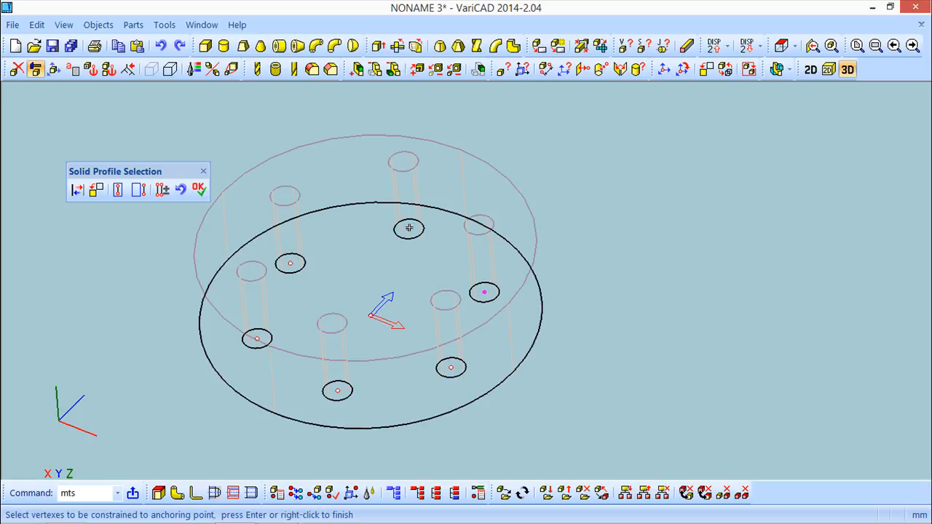
click(199, 189)
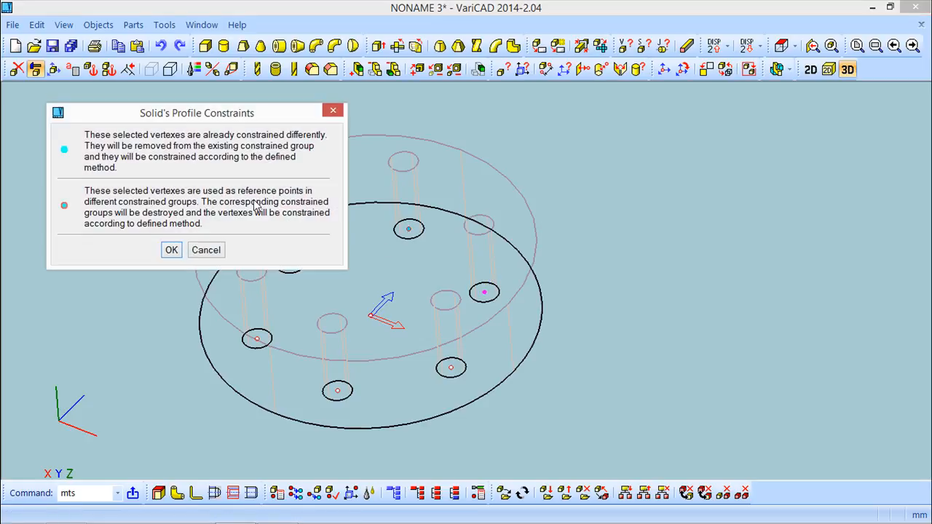
click(170, 251)
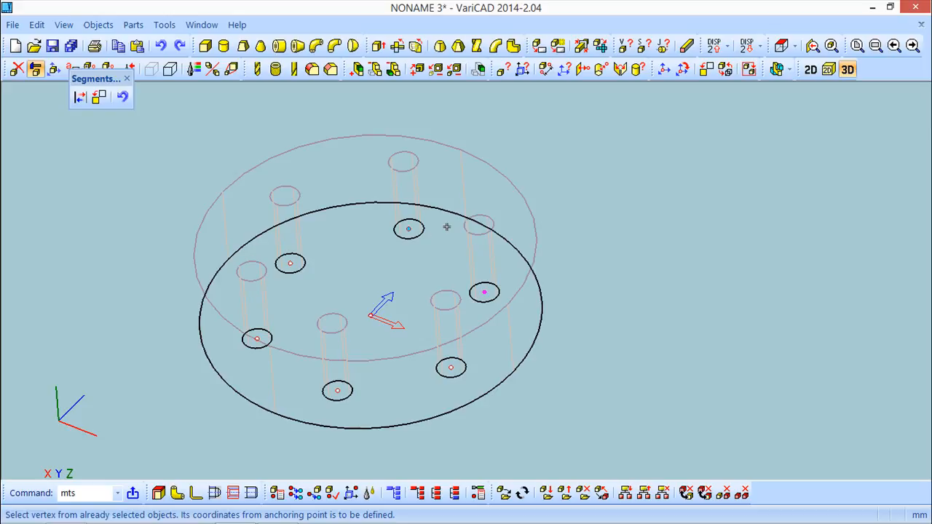
click(410, 229)
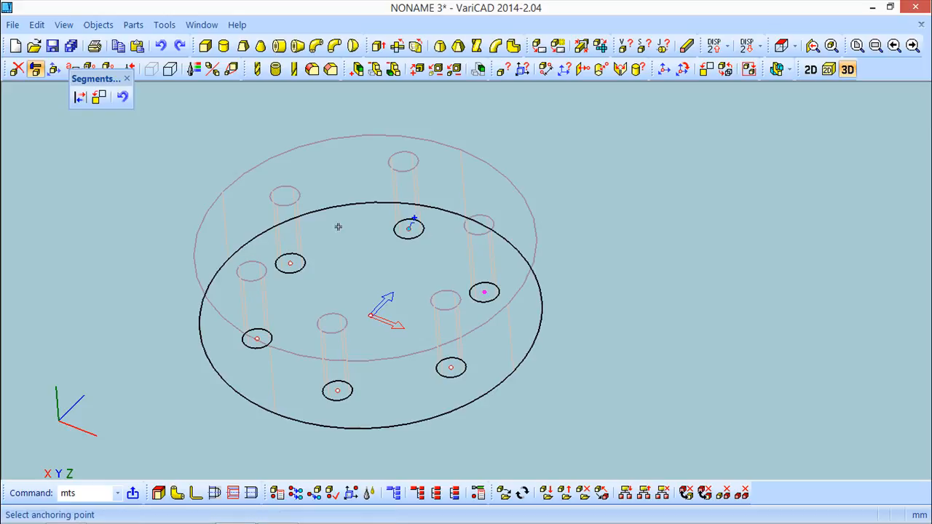
click(127, 78)
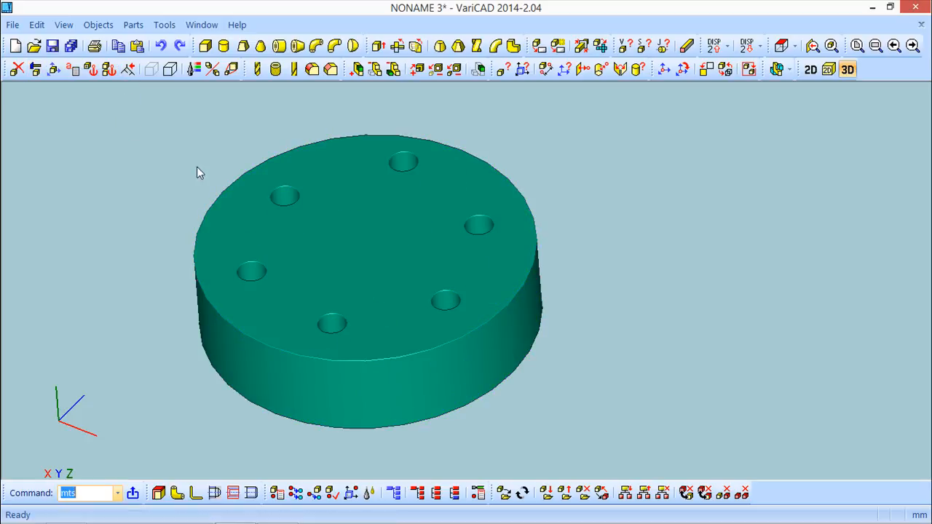
In the disk's profile constraints, radially constrain the front-right hole's center at 45 mm from the neighboring right-hand hole's center
click(34, 69)
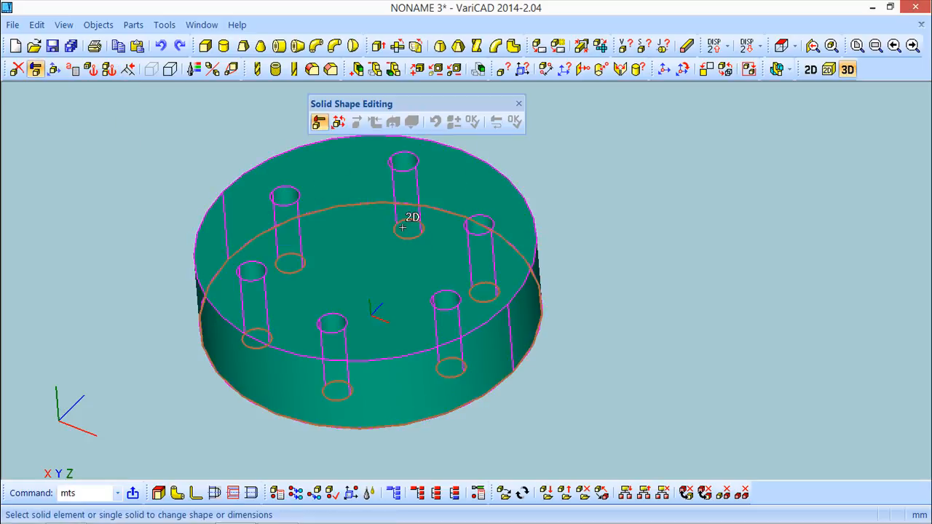
click(472, 121)
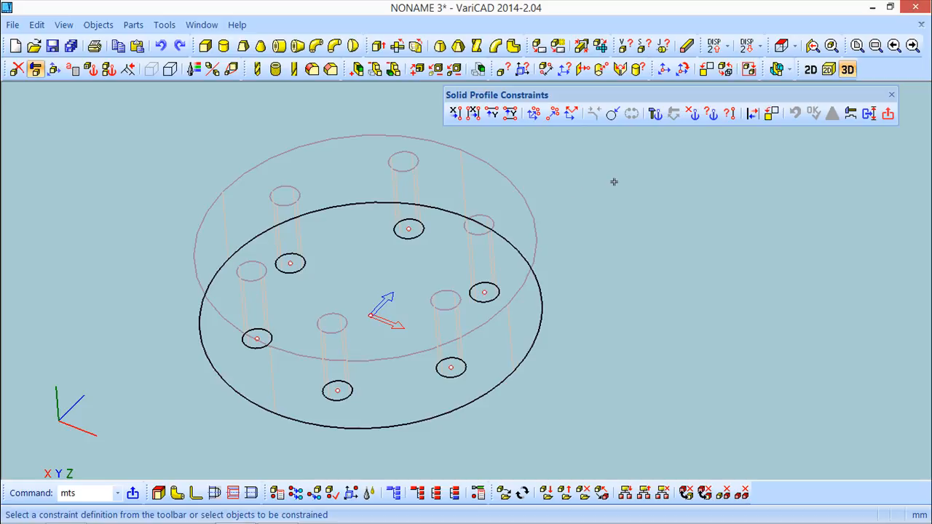
click(552, 113)
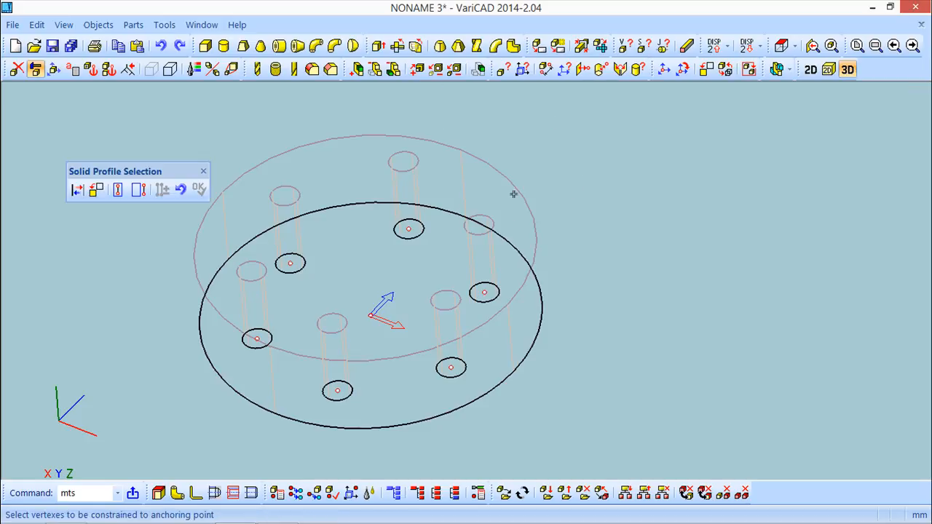
click(451, 369)
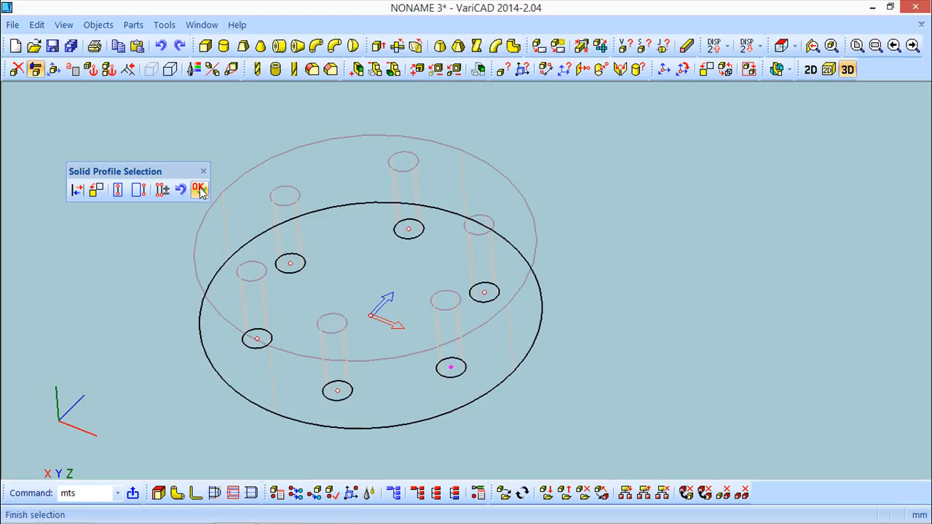
right_click(664, 242)
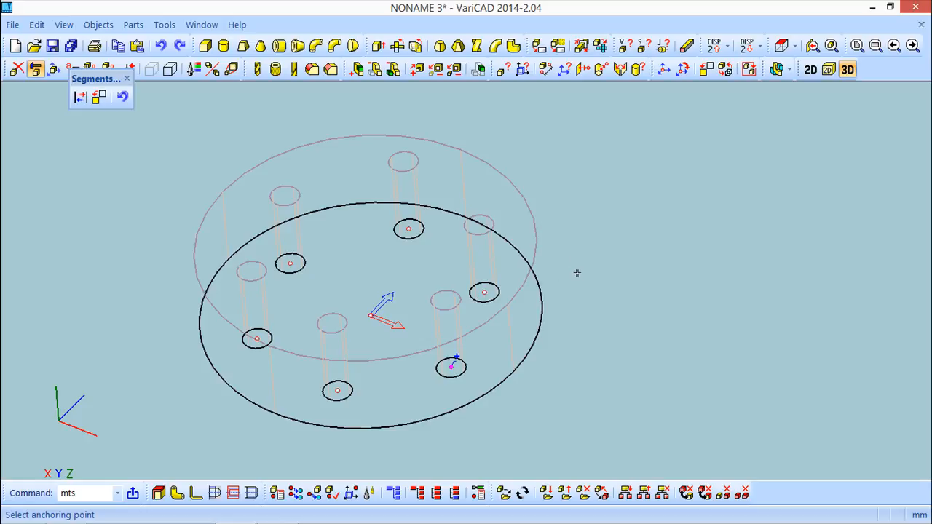
click(487, 291)
drag(287, 284, 209, 285)
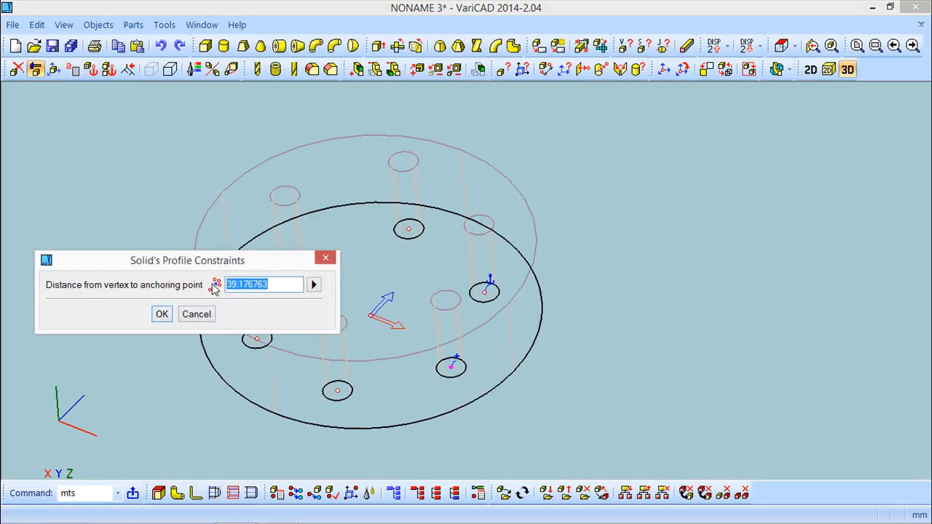
text(45)
click(162, 315)
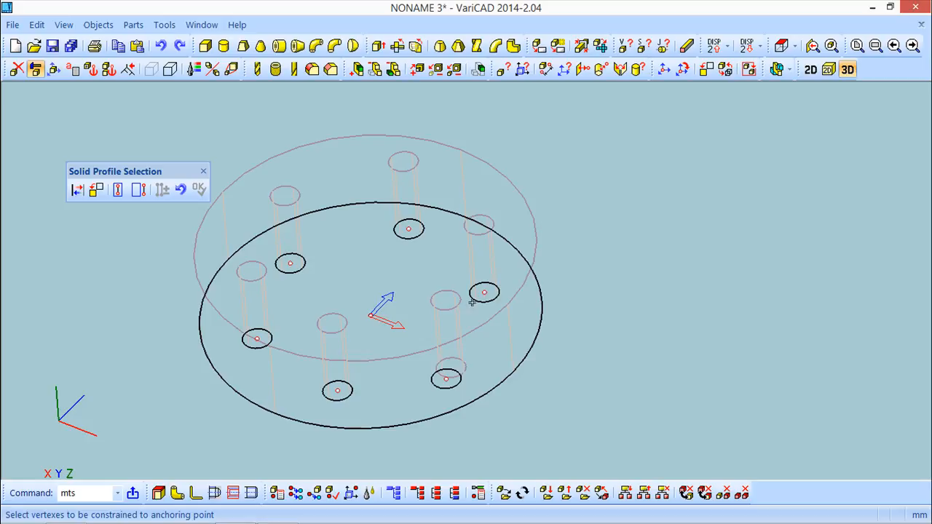
click(199, 190)
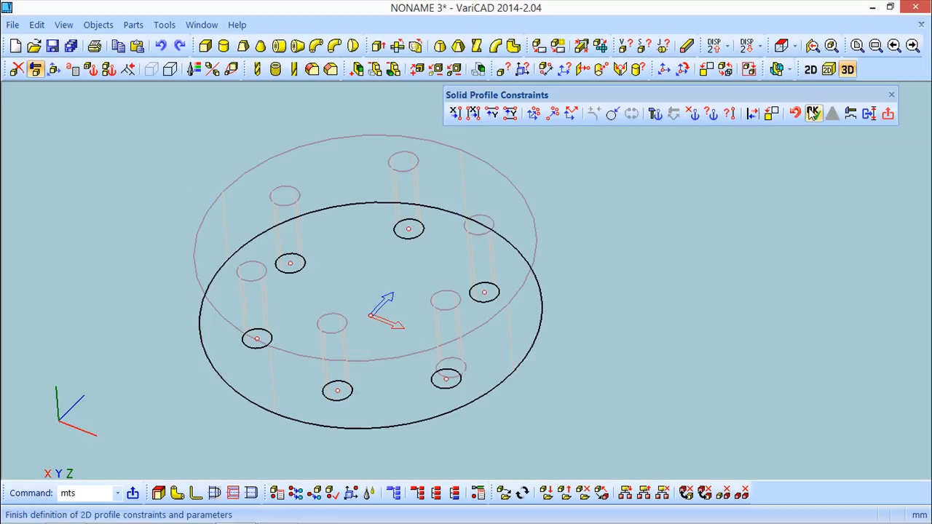
Finish the profile constraints, rebuild the disk's extrusion and leave the shape editing
click(814, 114)
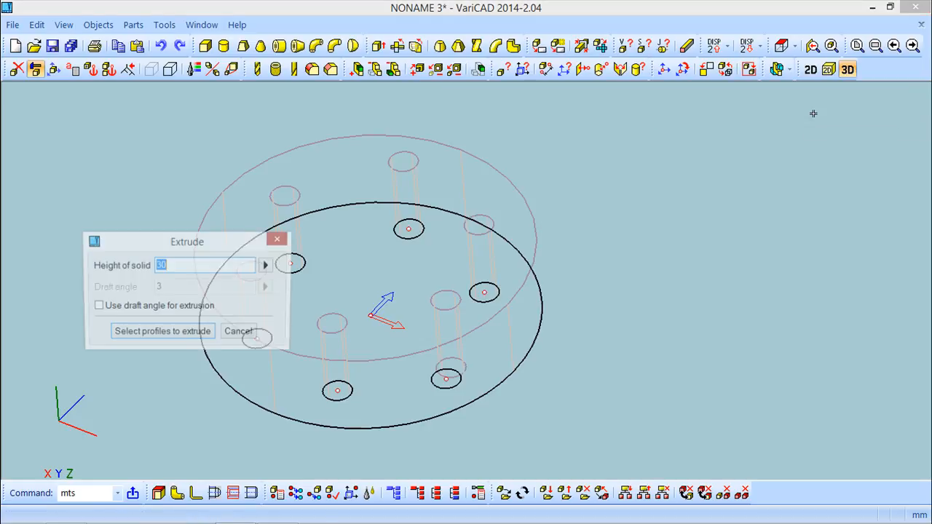
click(148, 342)
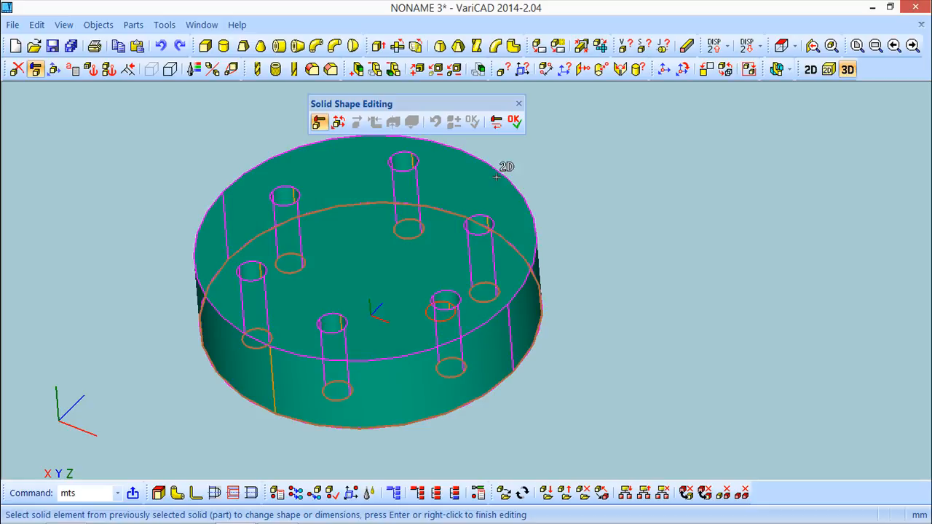
click(516, 122)
click(516, 122)
middle_drag(366, 341, 386, 353)
click(518, 103)
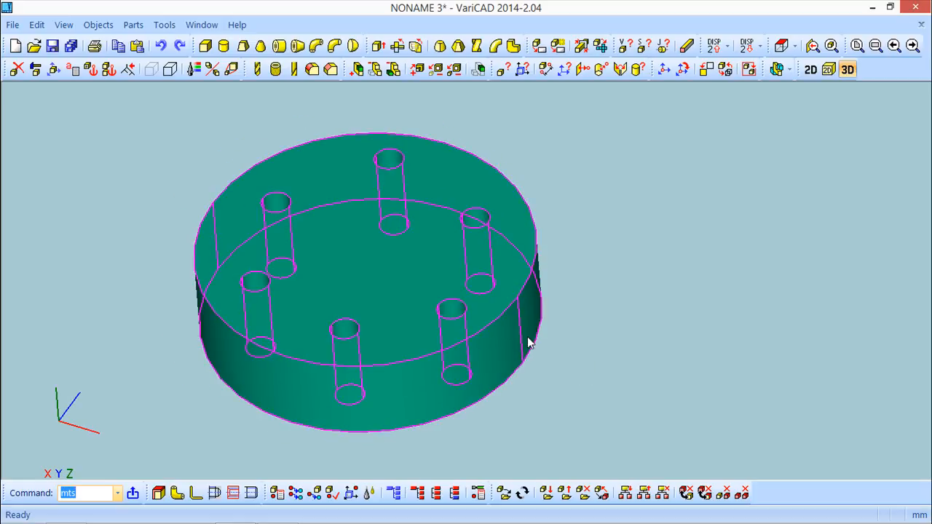
scroll(531, 340, down, 1)
middle_drag(548, 338, 569, 357)
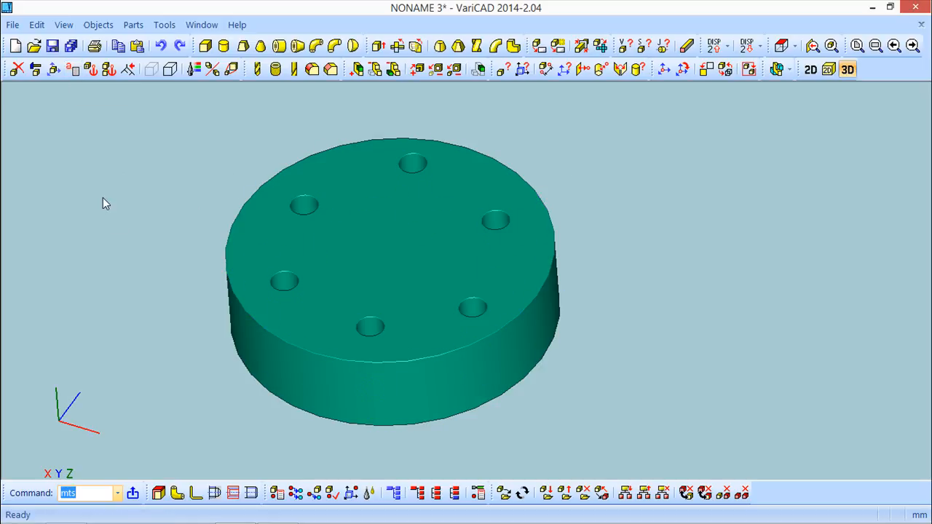
Create a linear parameter named a with the value 45 and insert it permanently
click(73, 70)
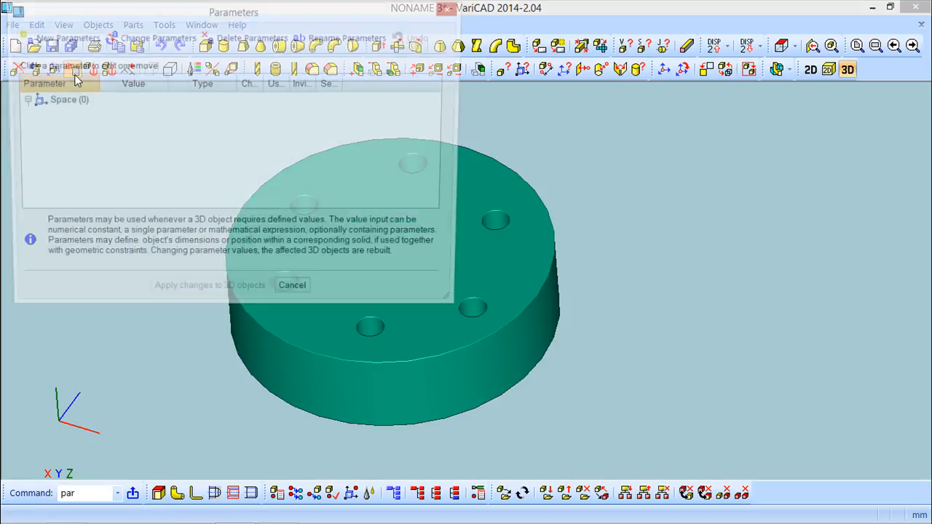
click(58, 37)
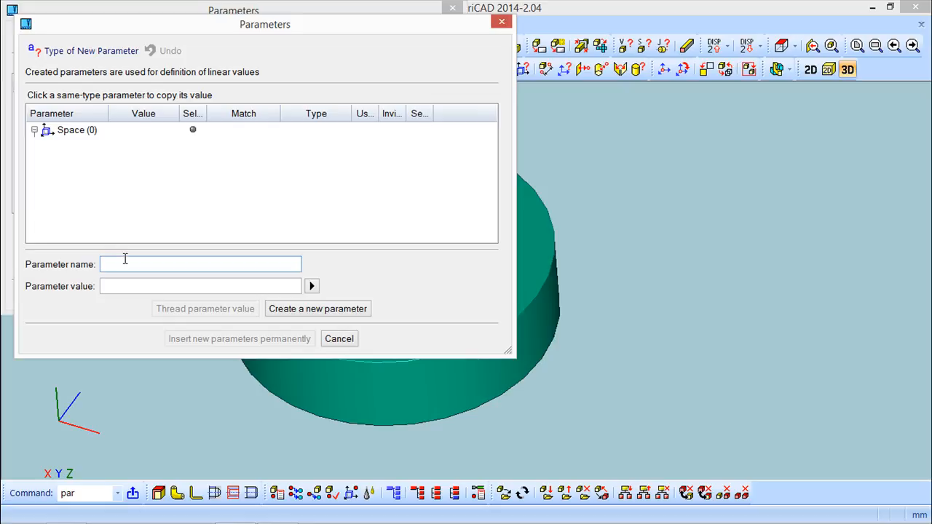
click(146, 290)
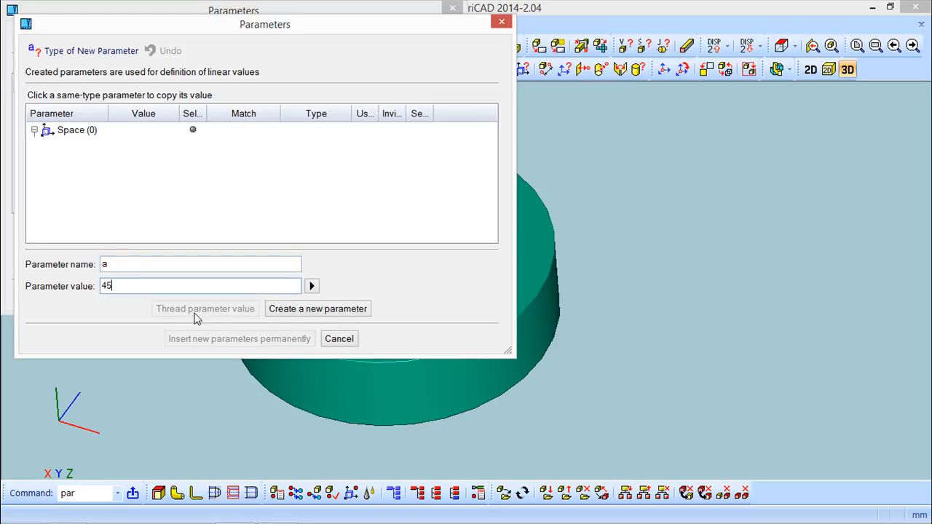
click(308, 311)
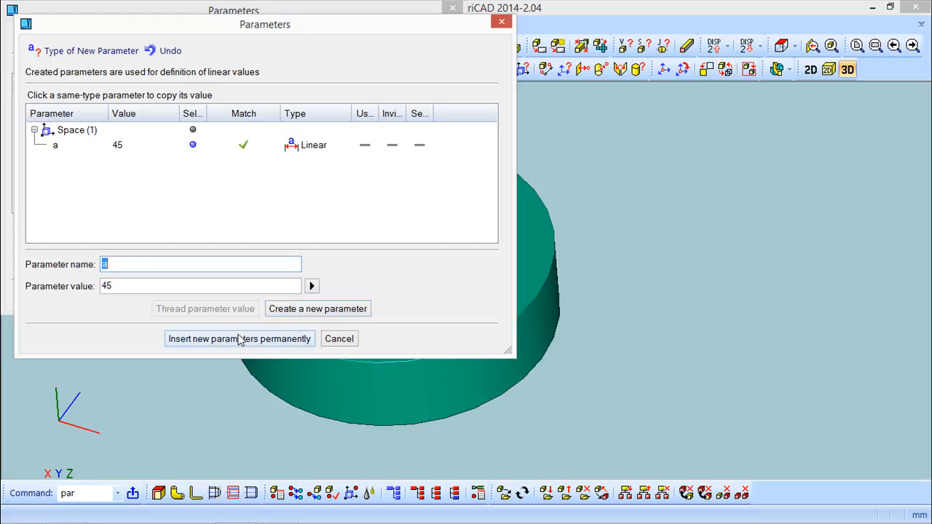
click(240, 340)
Add a second linear parameter named b with the value 40, insert it permanently and close the parameter list
click(43, 38)
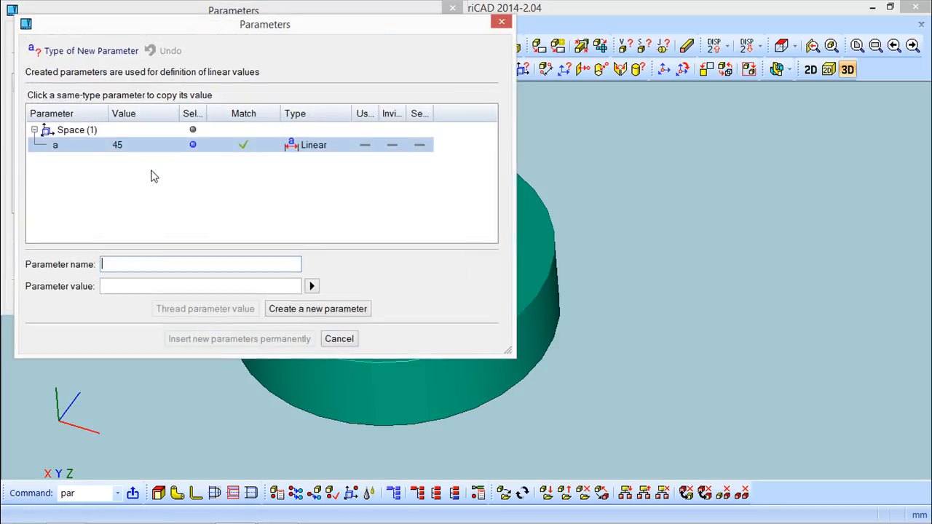
text(b)
click(125, 286)
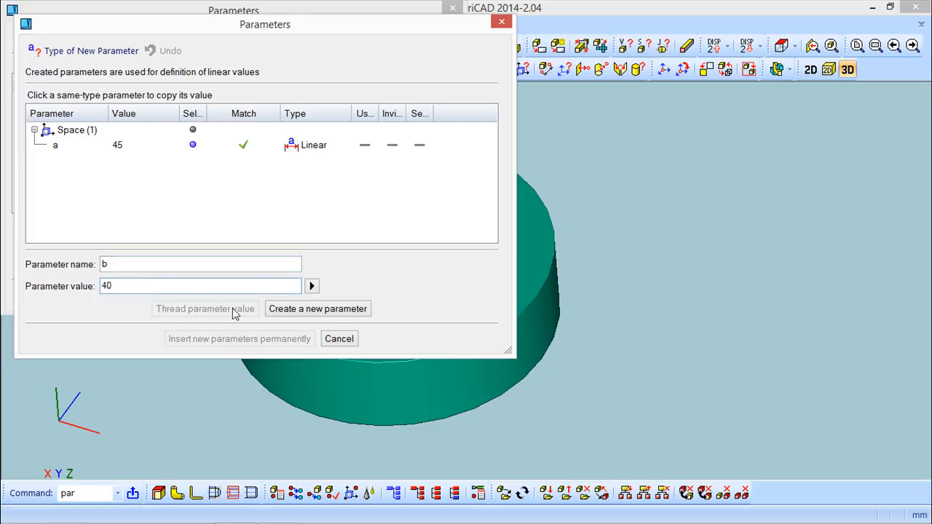
click(301, 310)
click(264, 340)
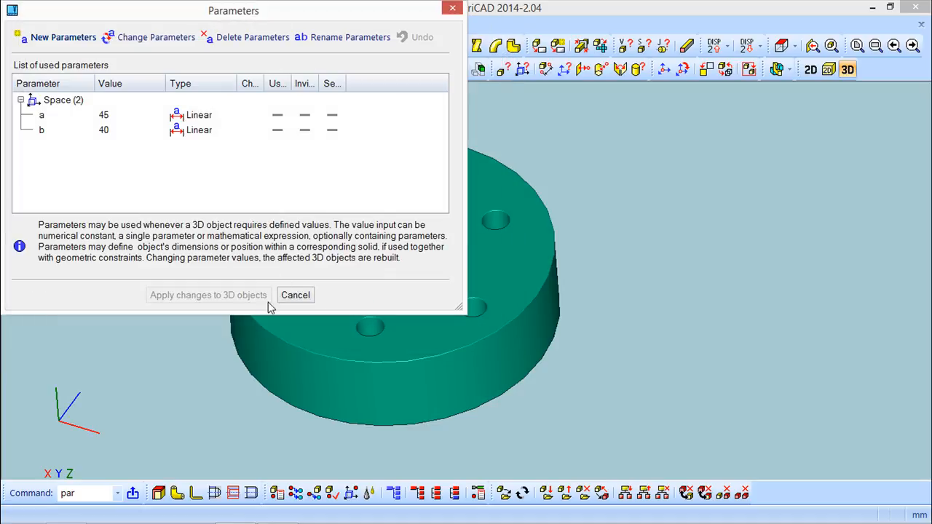
click(451, 8)
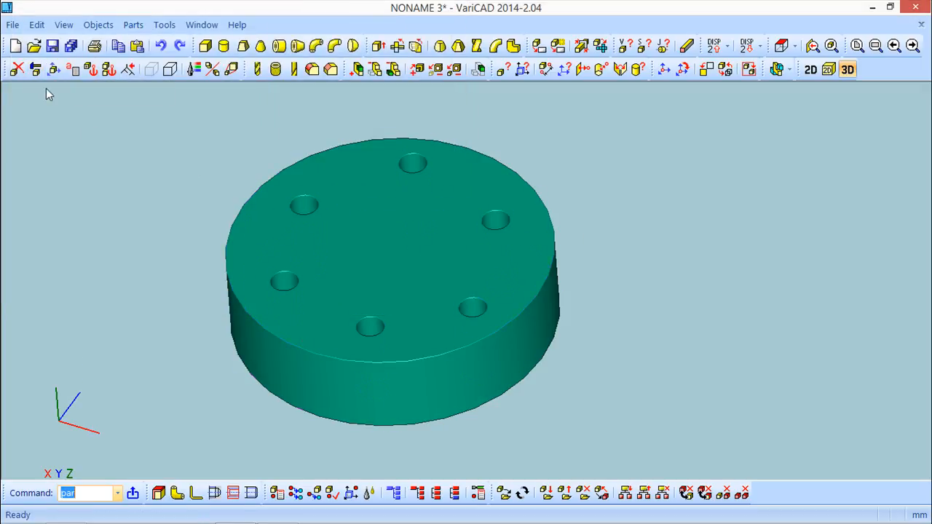
In the disk's profile constraints, assign parameter a to the back hole center's distance from the coordinates center
click(34, 69)
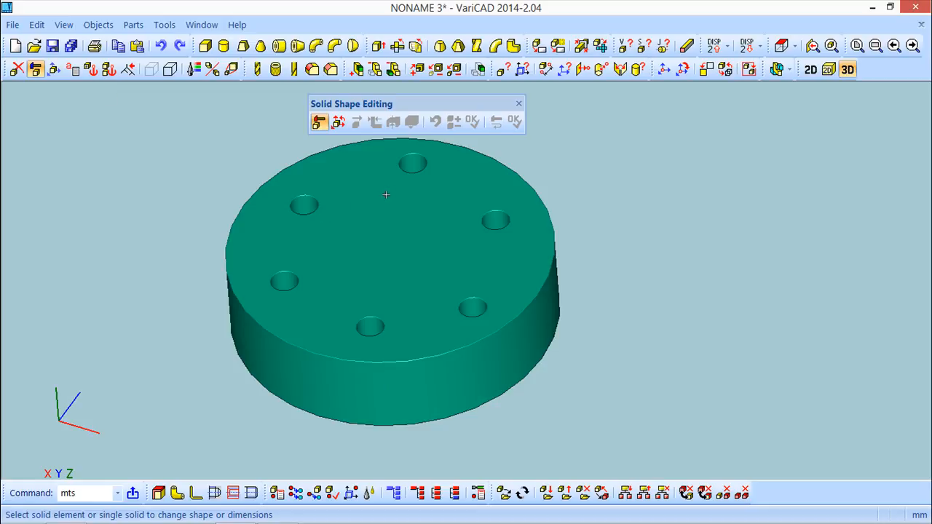
click(367, 357)
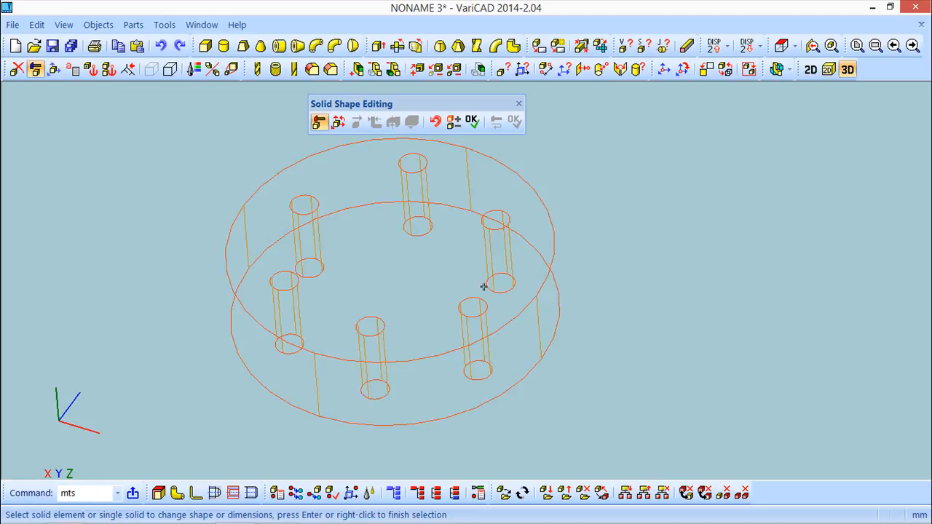
click(471, 120)
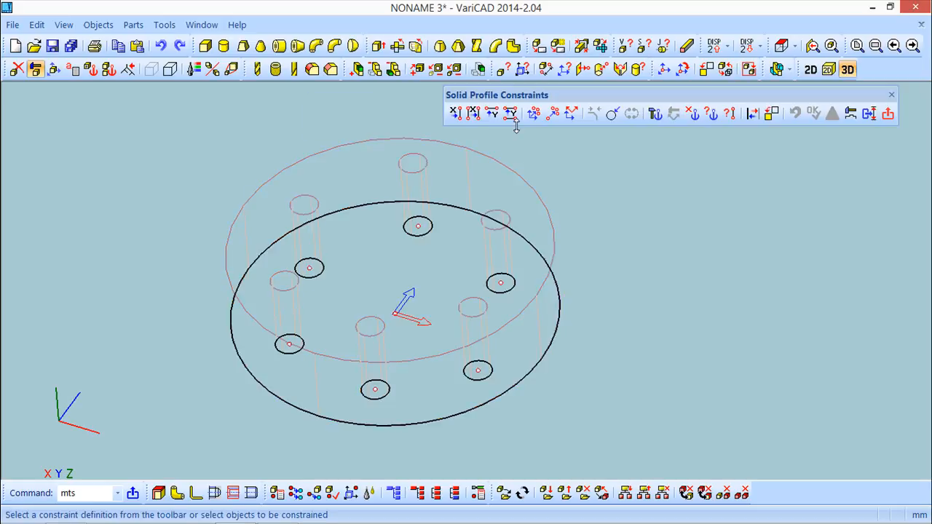
click(656, 115)
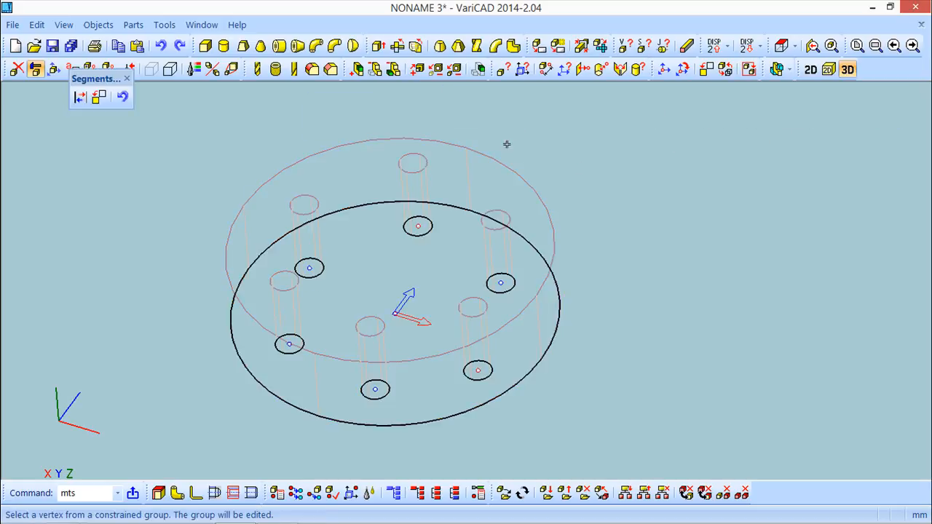
click(419, 221)
click(199, 190)
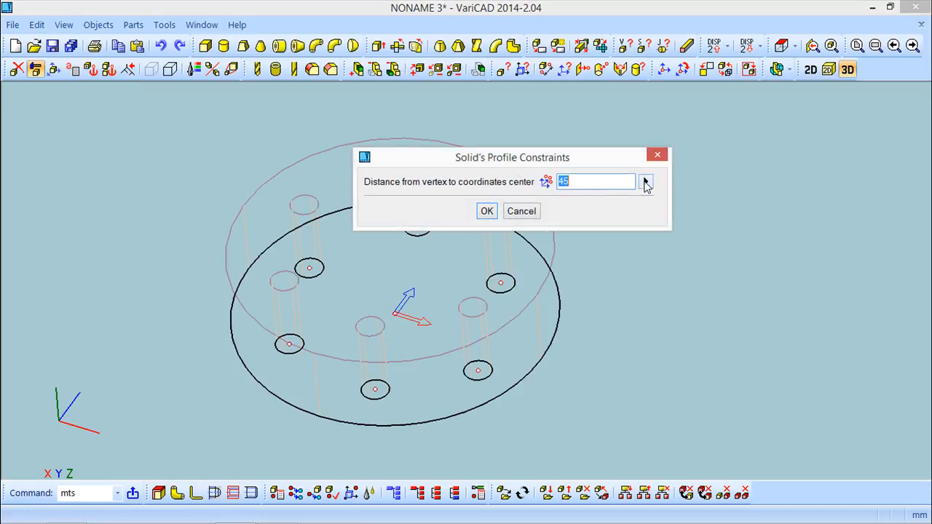
click(646, 181)
click(732, 297)
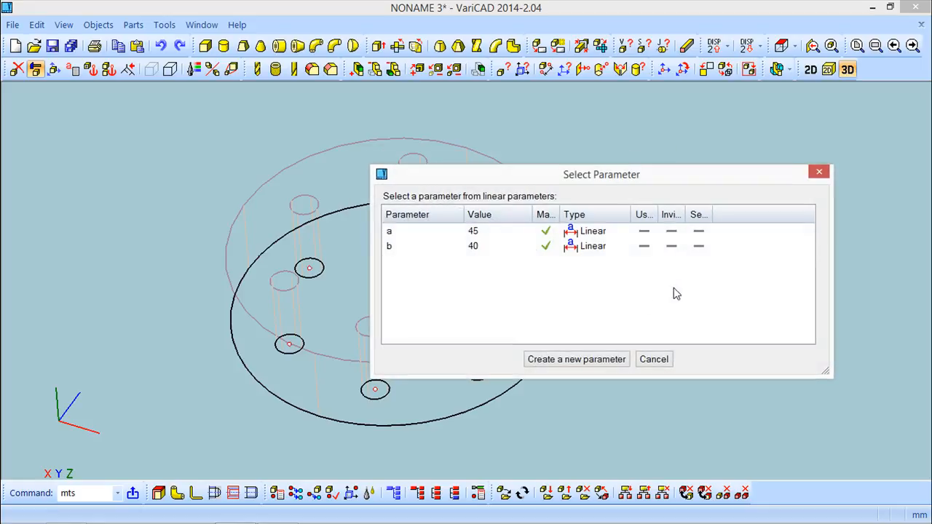
click(456, 233)
double_click(439, 231)
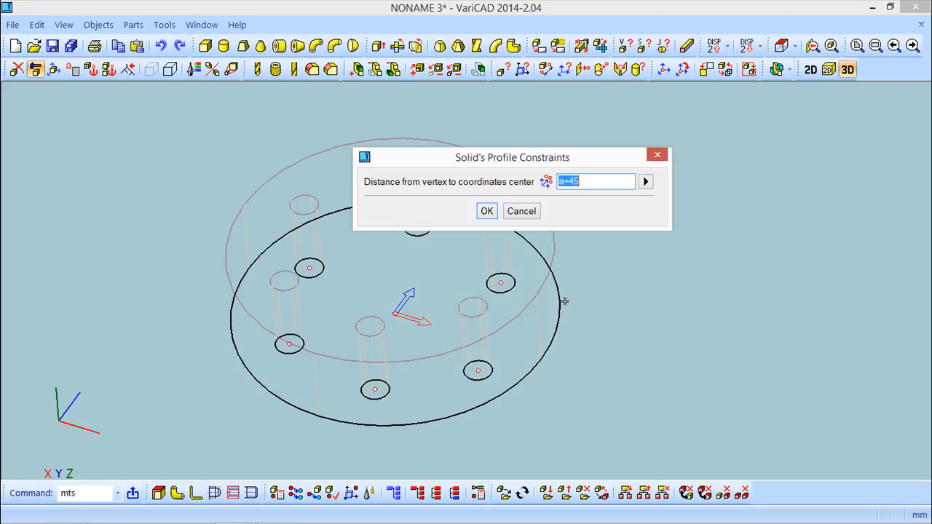
click(487, 210)
Finish editing the profile constraints, rebuild the disk's extrusion with its height kept, and leave the shape editing
click(128, 101)
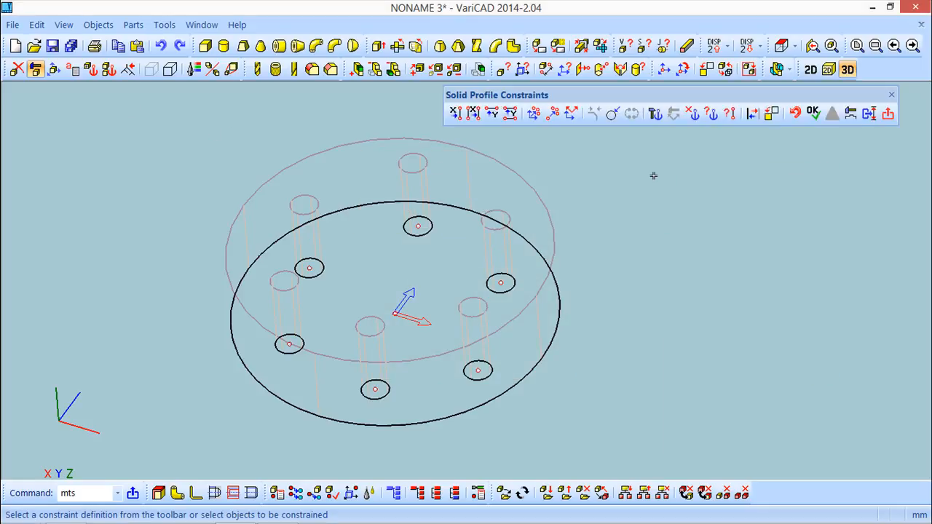
click(811, 113)
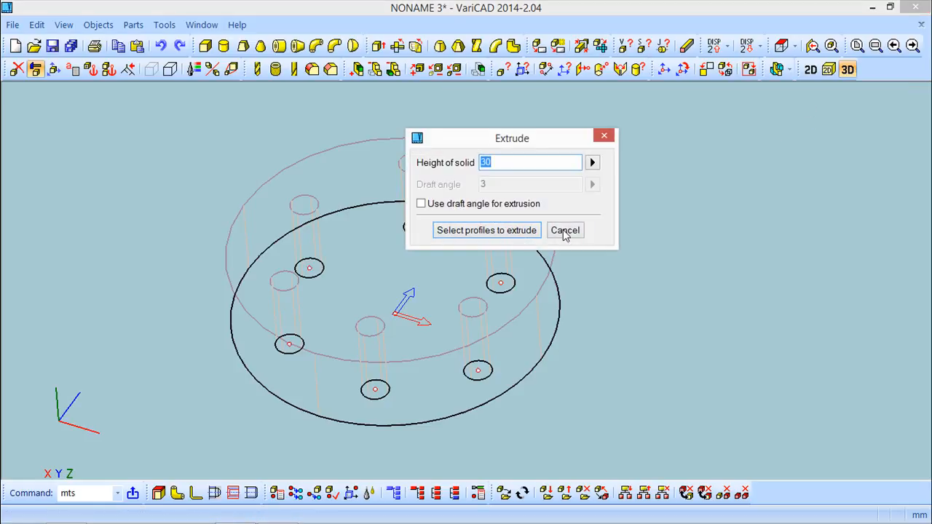
click(510, 232)
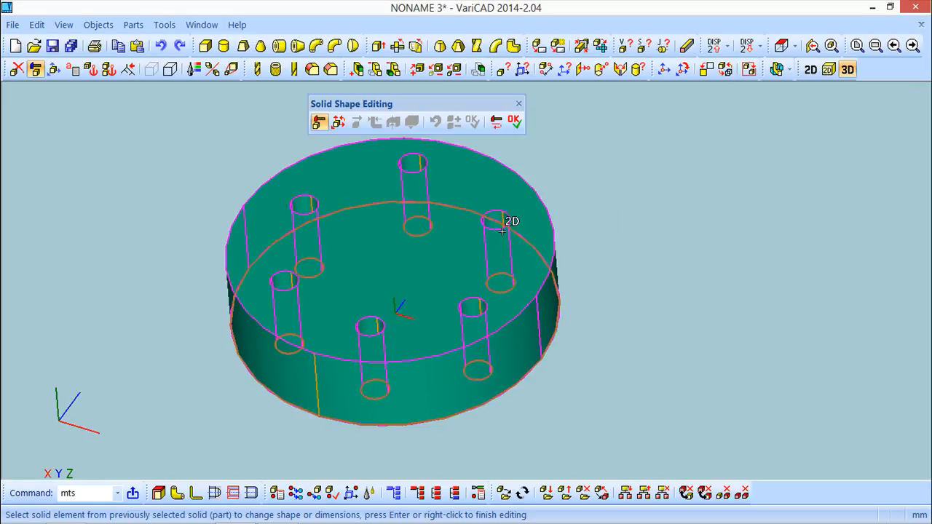
click(515, 122)
click(519, 105)
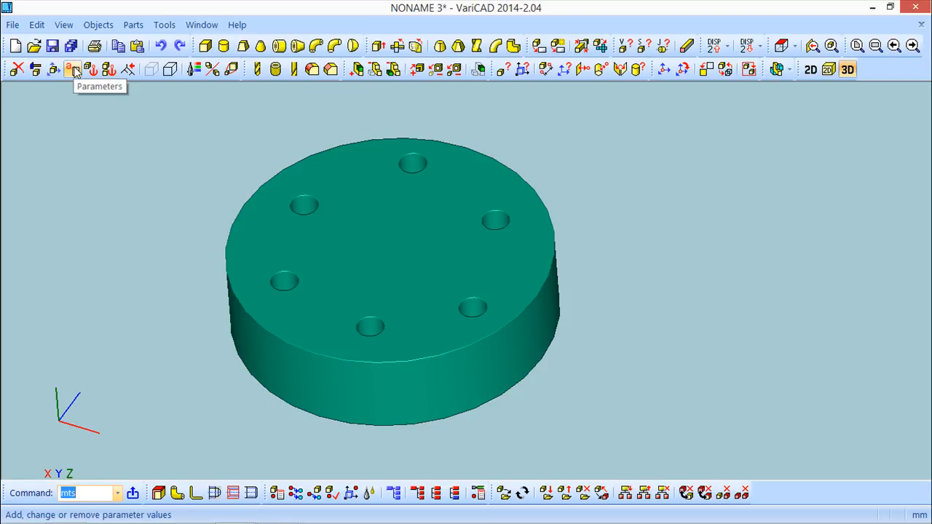
Reopen the disk's profile constraints and assign parameter b to the back hole center's distance from the coordinates center
click(34, 69)
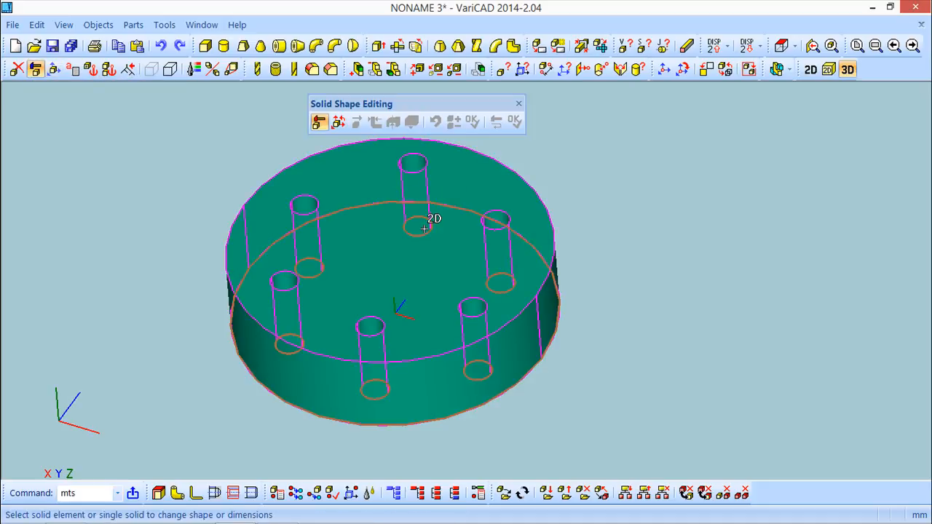
click(469, 229)
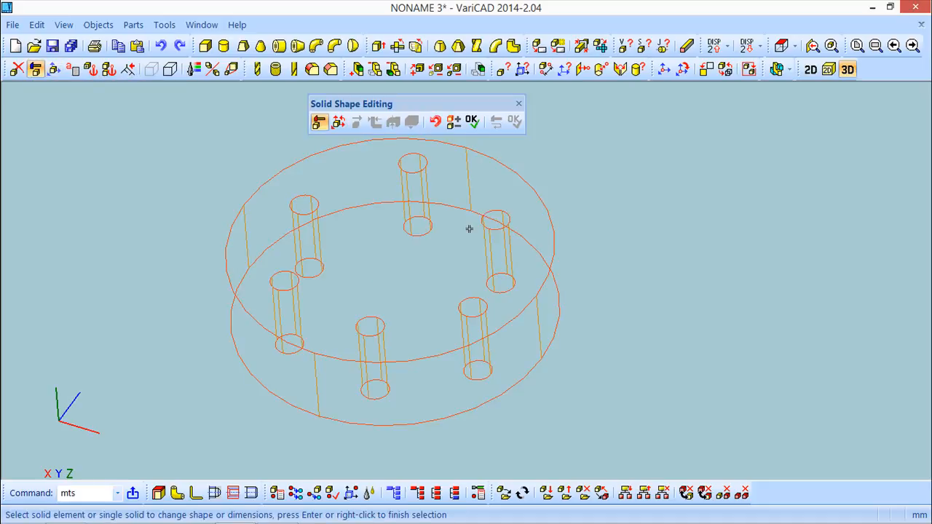
click(471, 121)
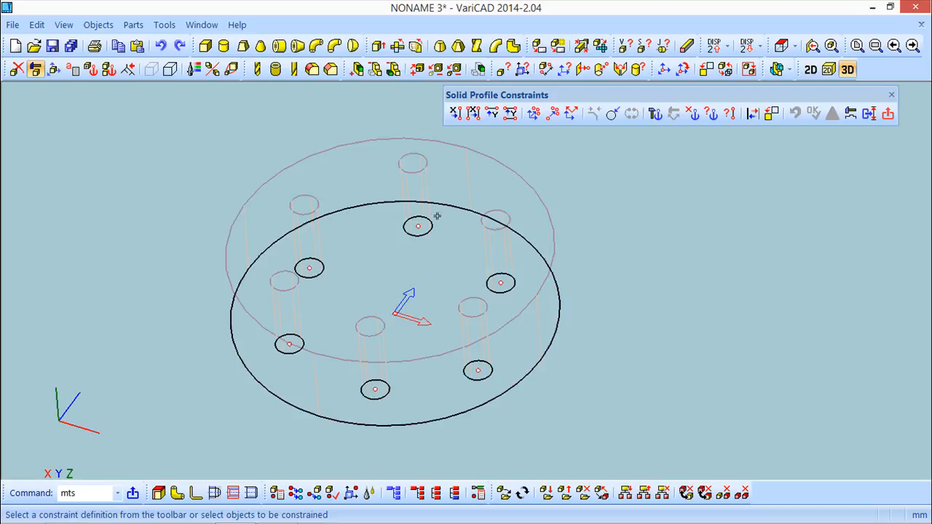
click(655, 114)
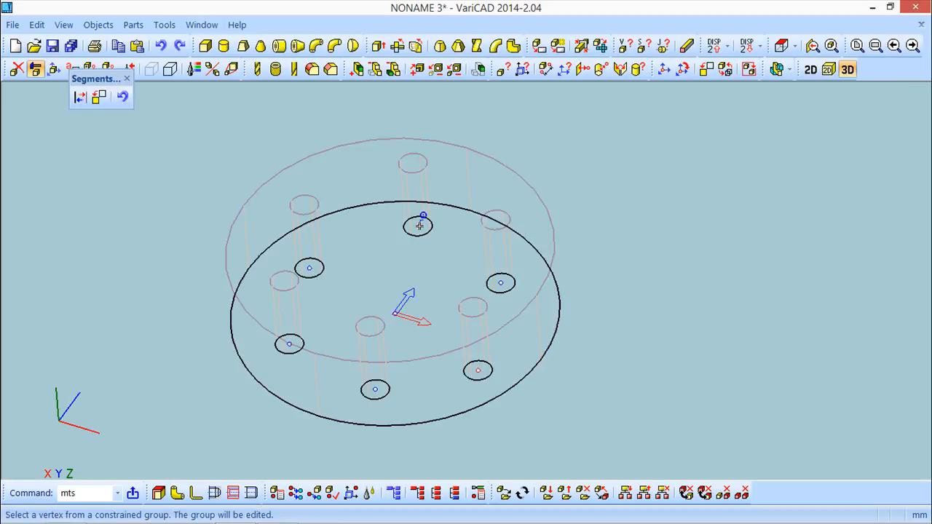
click(418, 226)
right_click(600, 173)
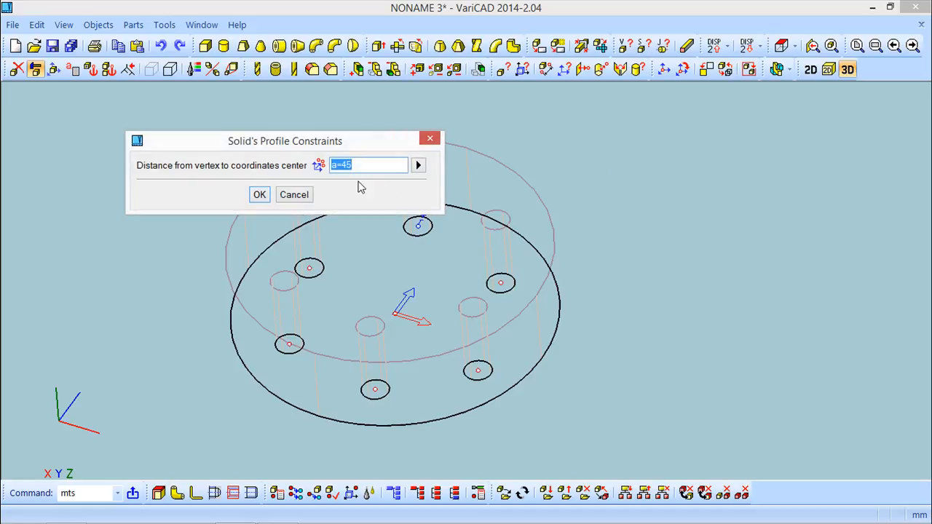
click(420, 166)
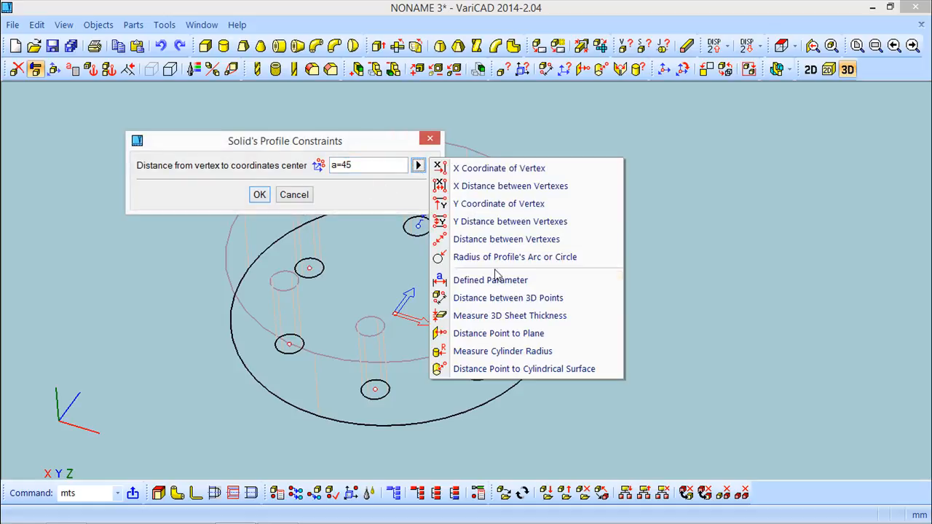
click(494, 284)
click(233, 236)
double_click(233, 236)
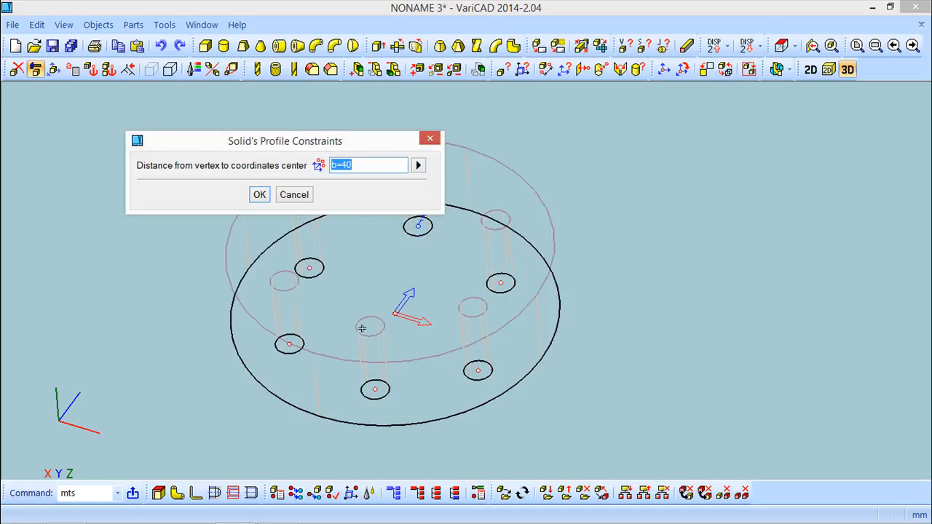
click(259, 196)
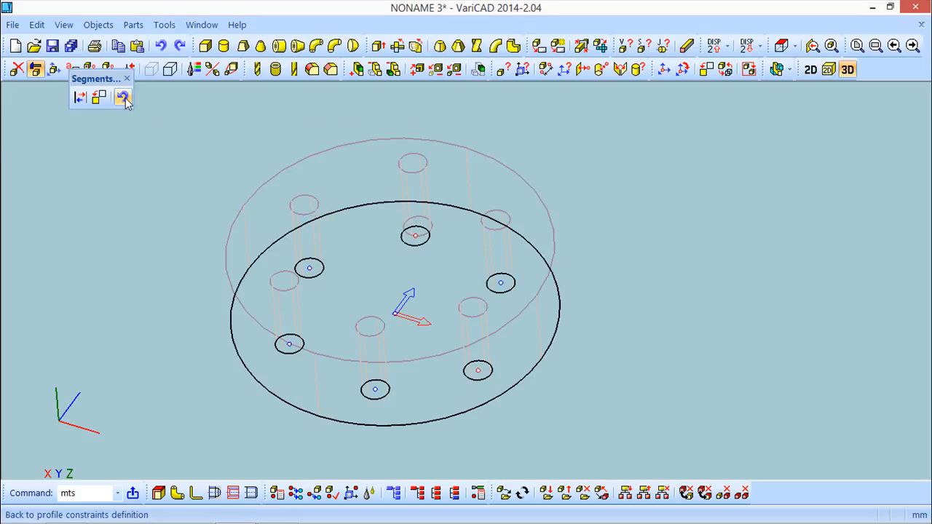
Accept the changed profile constraints, rebuild the disk with the moved back hole and end the shape editing
click(121, 97)
click(814, 113)
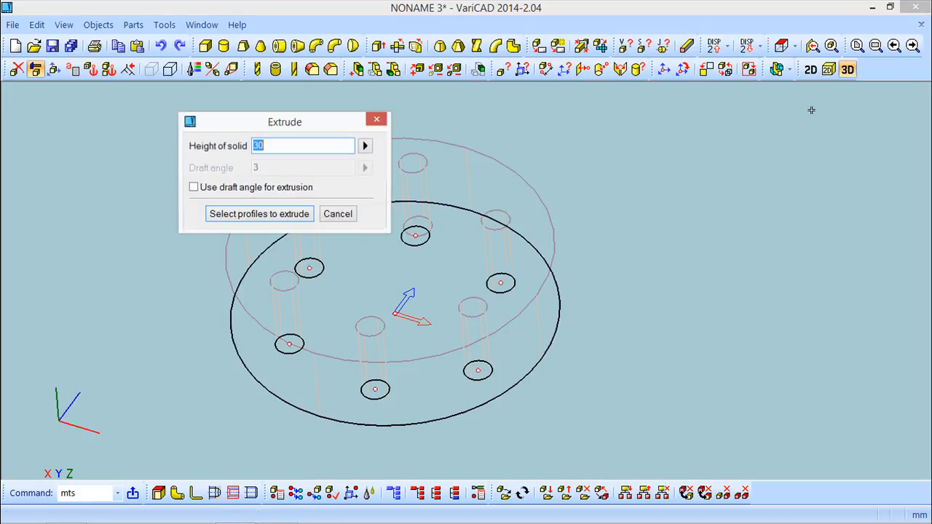
click(277, 216)
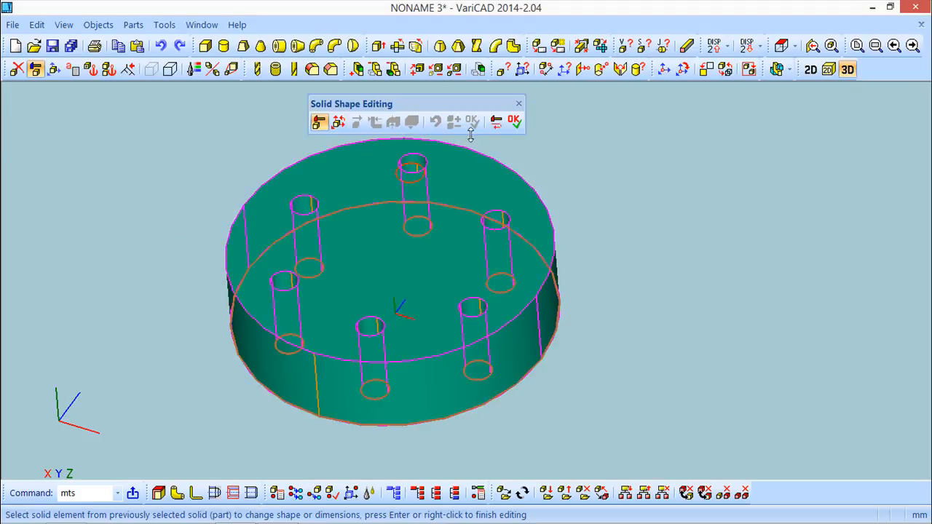
click(521, 124)
click(518, 104)
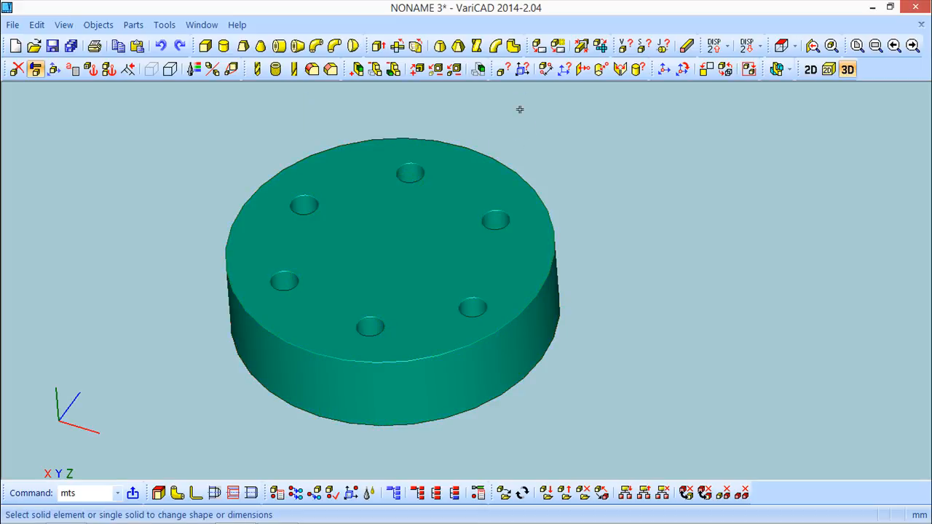